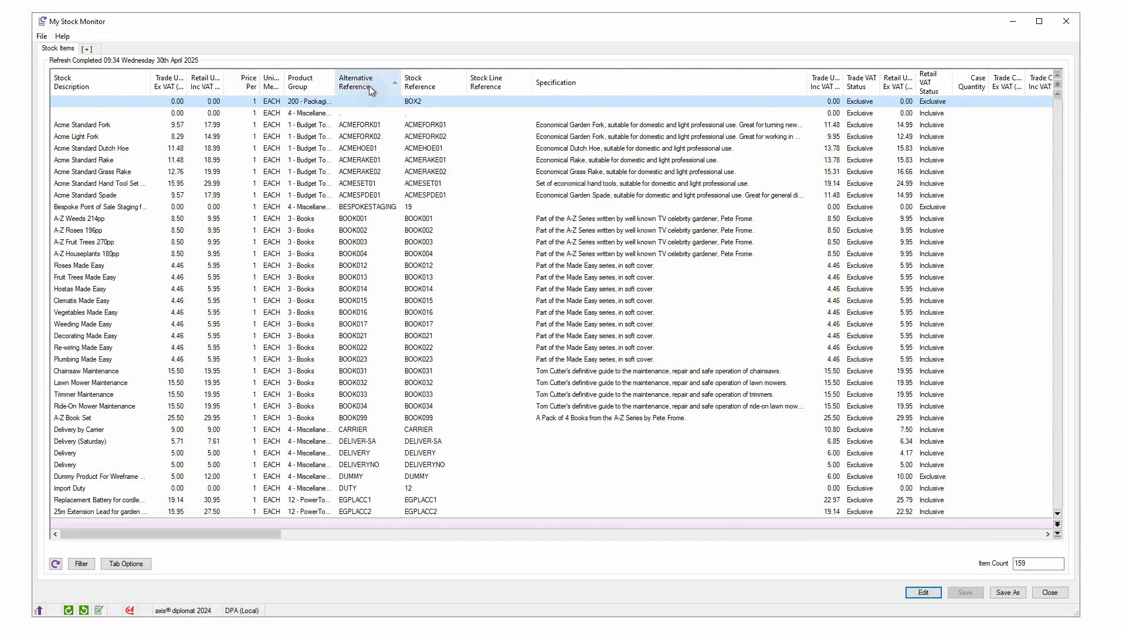
# - Hide the Stock Description column and show it again beside the Stock Line Reference column
pyautogui.rightClick(409, 79)
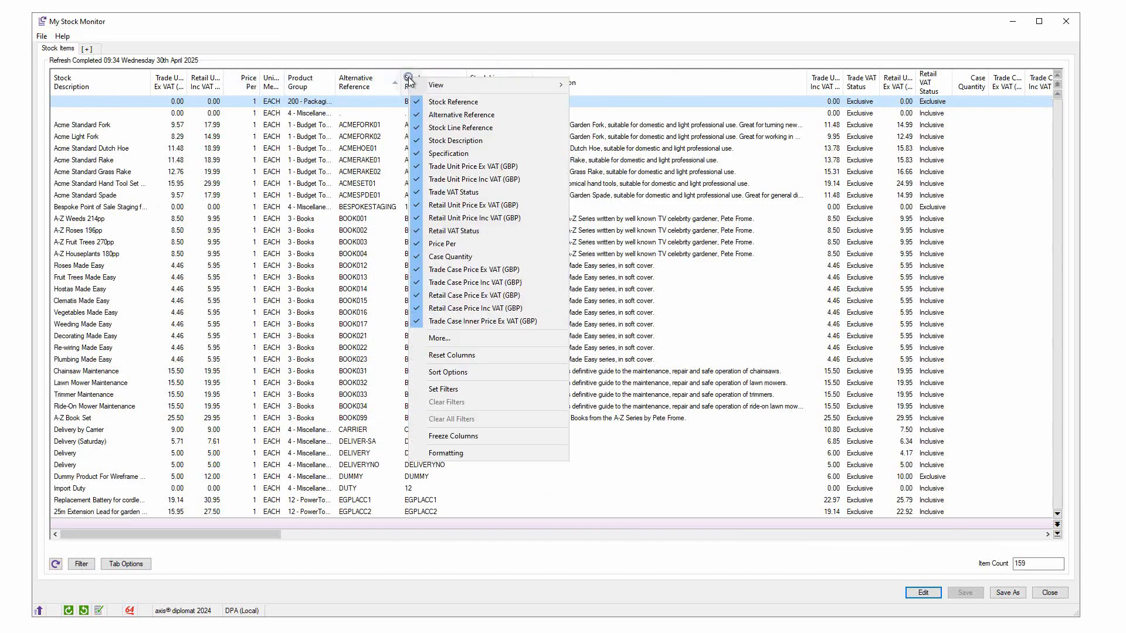
pyautogui.click(453, 141)
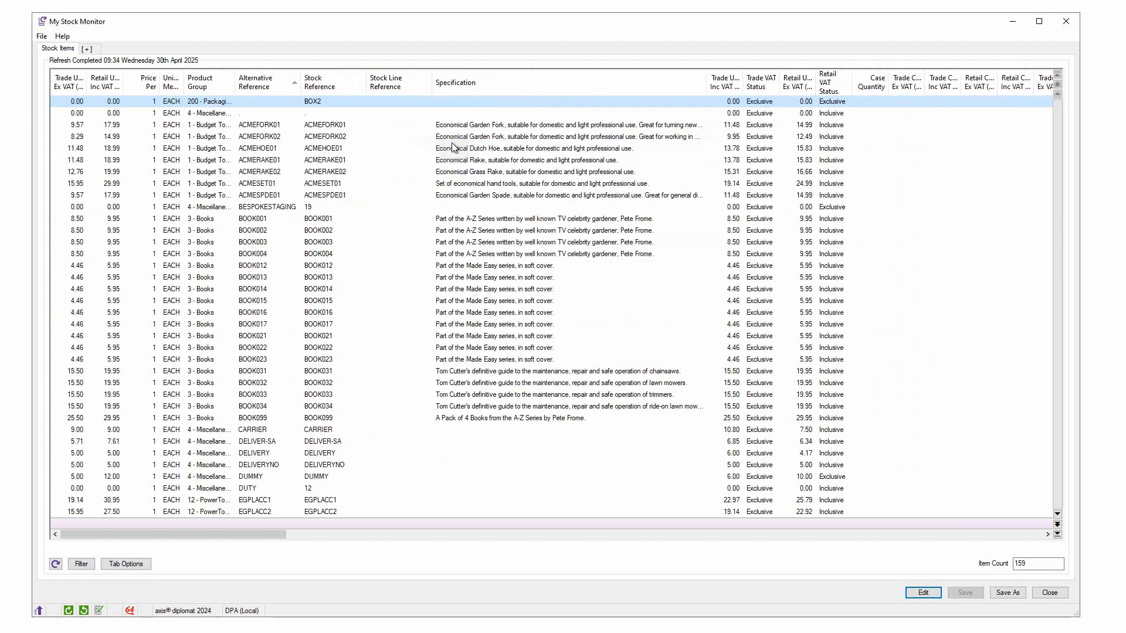
pyautogui.rightClick(410, 83)
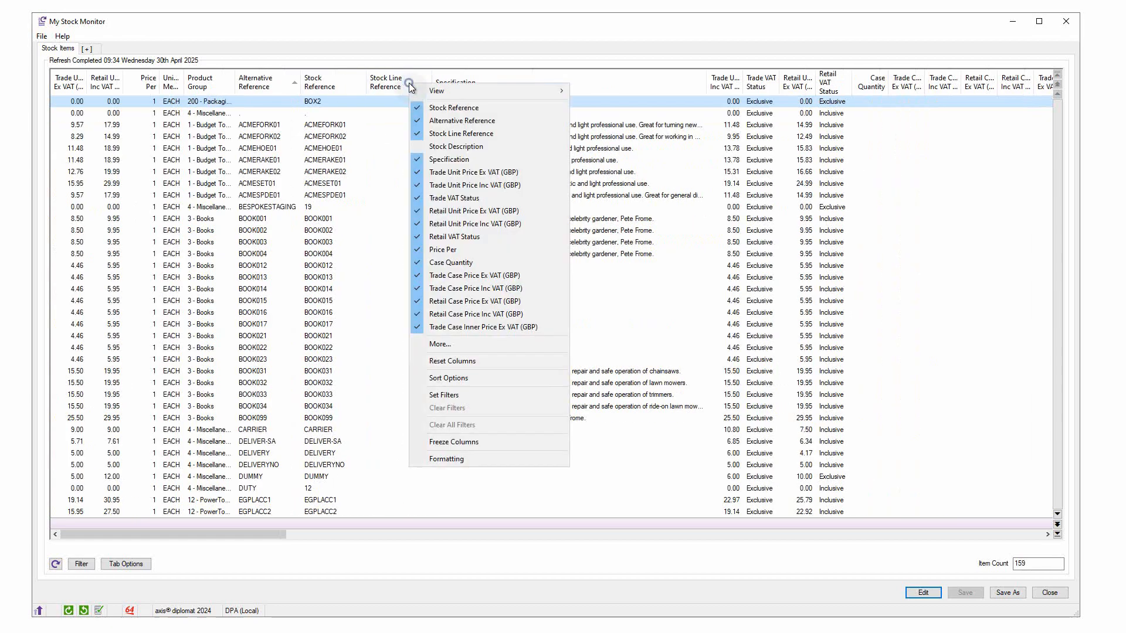
pyautogui.click(449, 146)
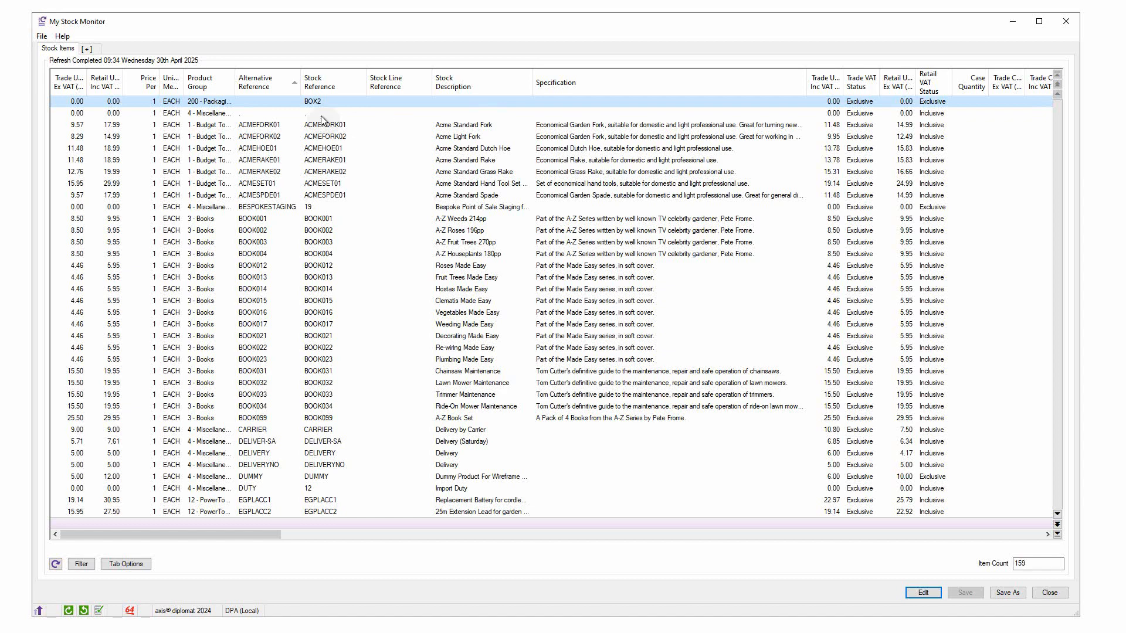
# - Open the full column customisation list, move its window clear of the grid's edge, and go to the last available column
pyautogui.rightClick(336, 80)
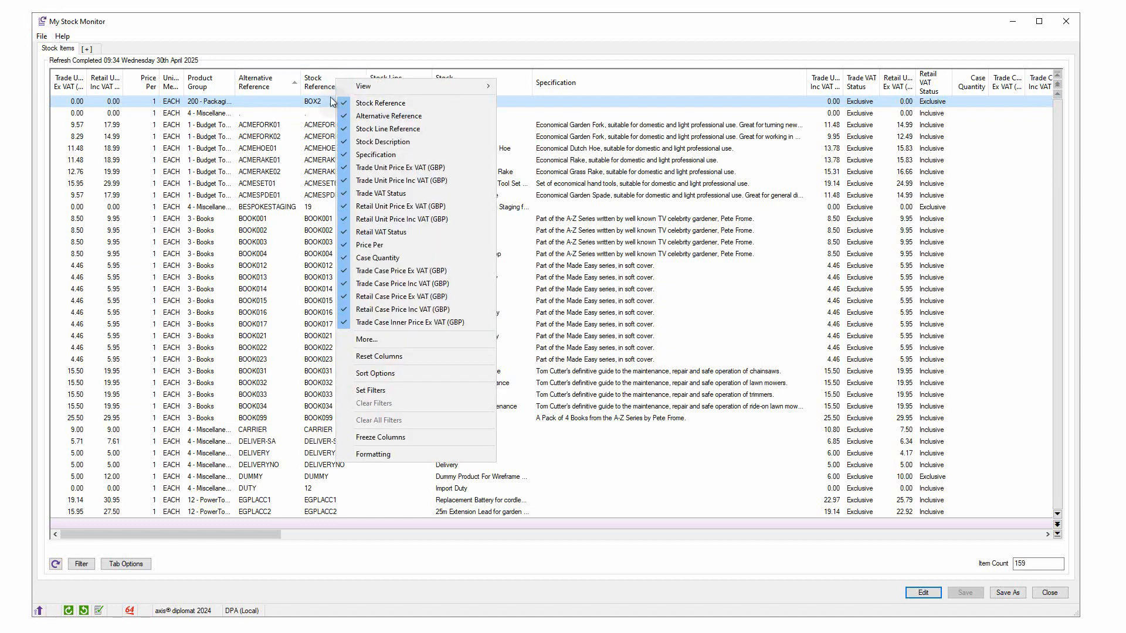
pyautogui.click(390, 339)
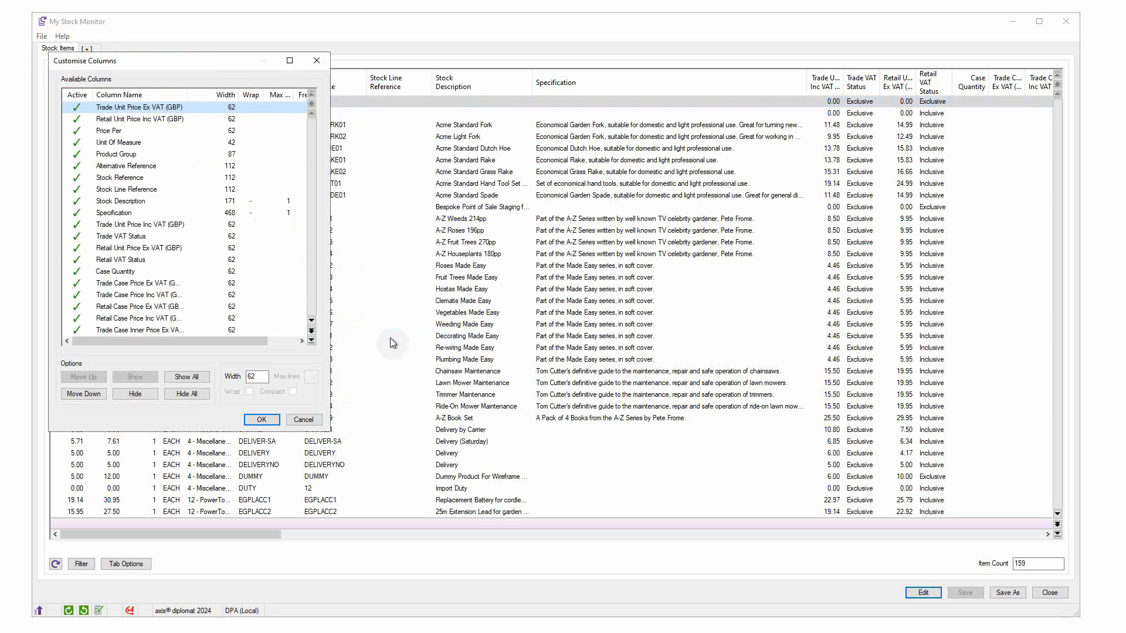
pyautogui.moveTo(175, 61); pyautogui.dragTo(520, 142)
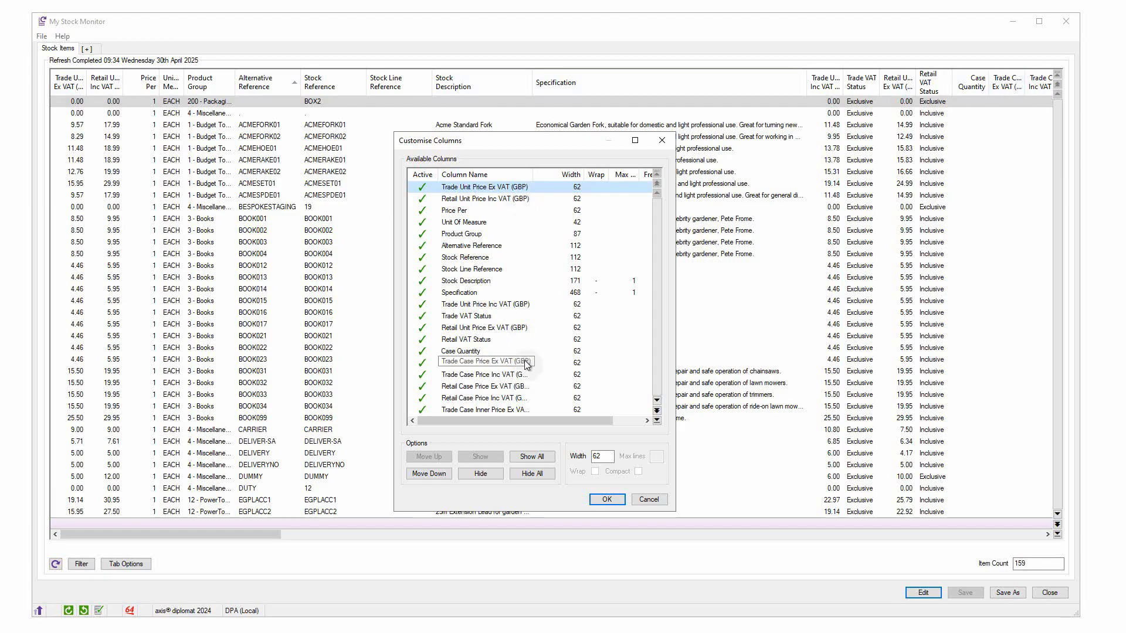
pyautogui.click(661, 423)
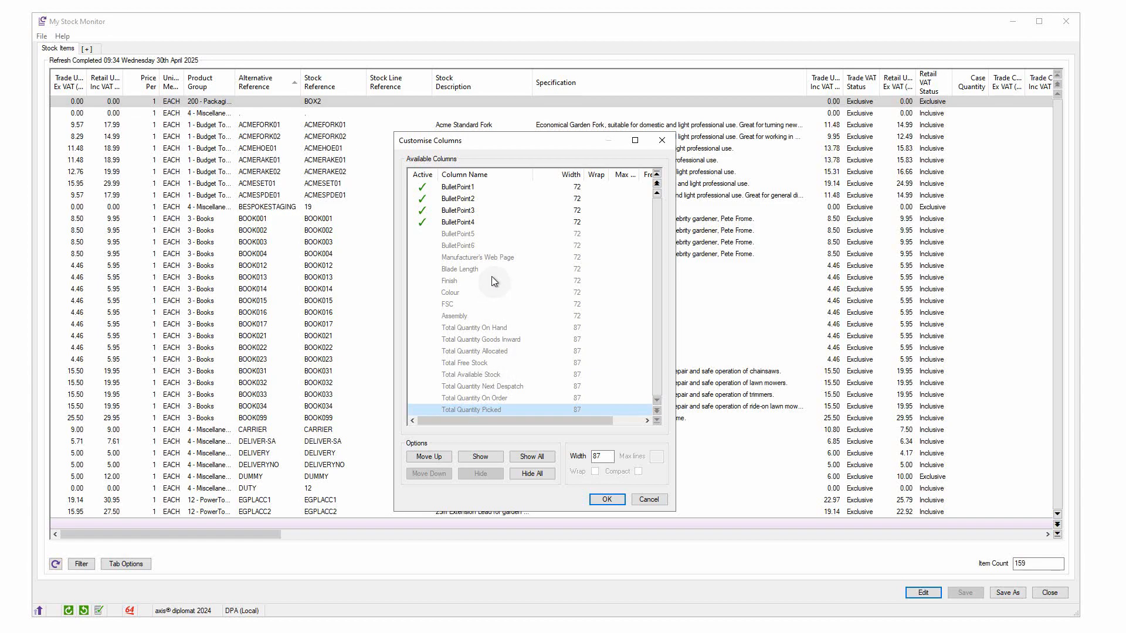
# - Hide the BulletPoint4 column in the list and show it again
pyautogui.click(459, 226)
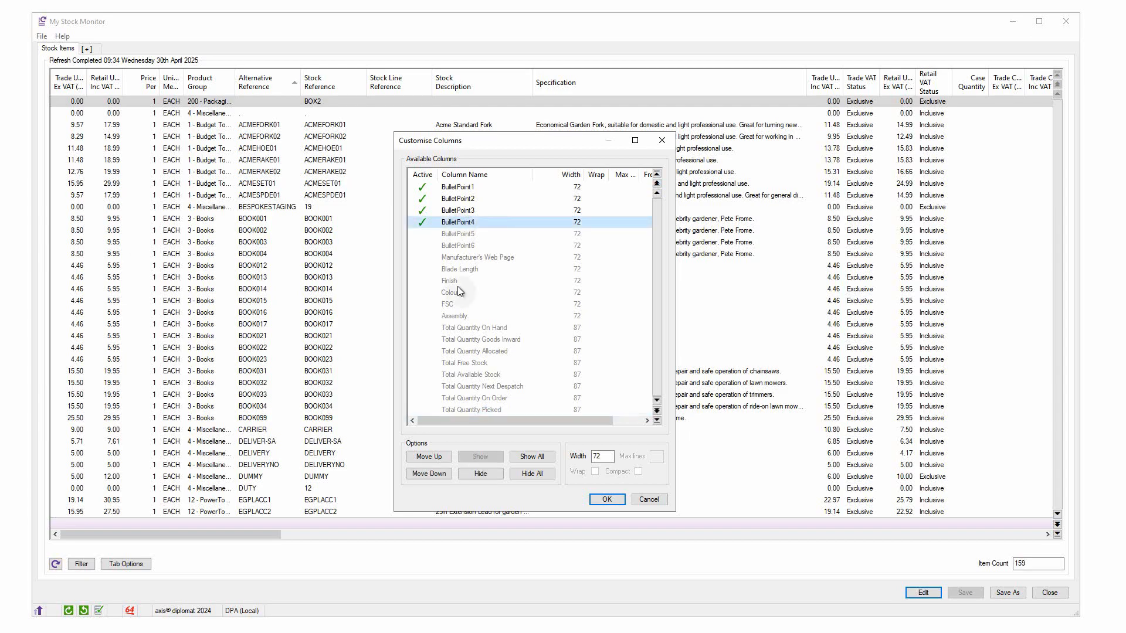
pyautogui.click(482, 474)
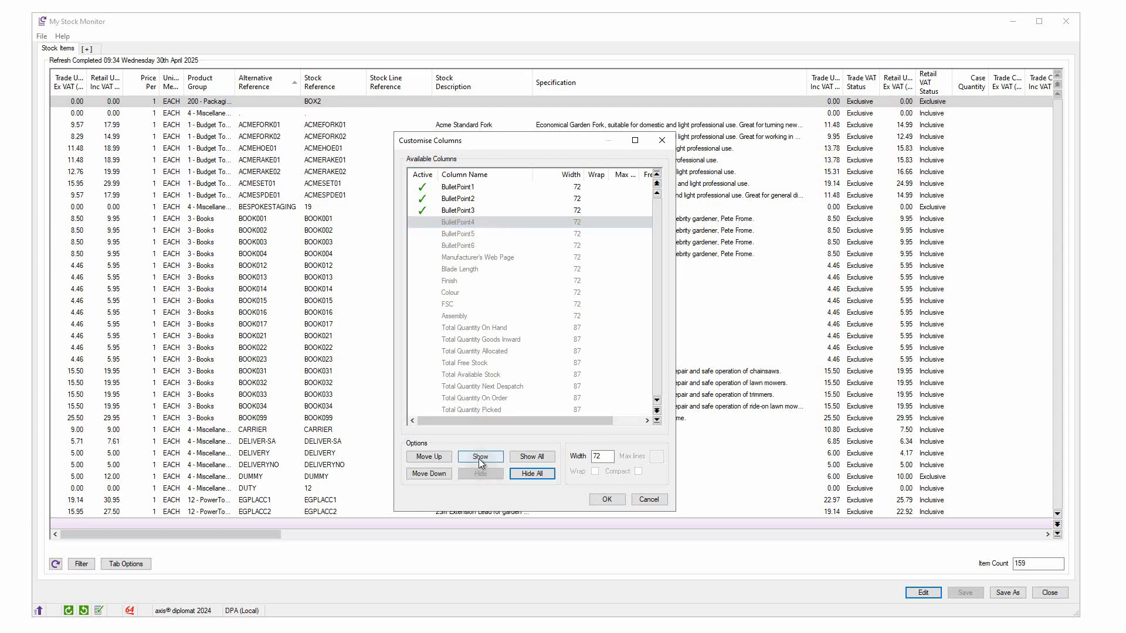
pyautogui.click(477, 457)
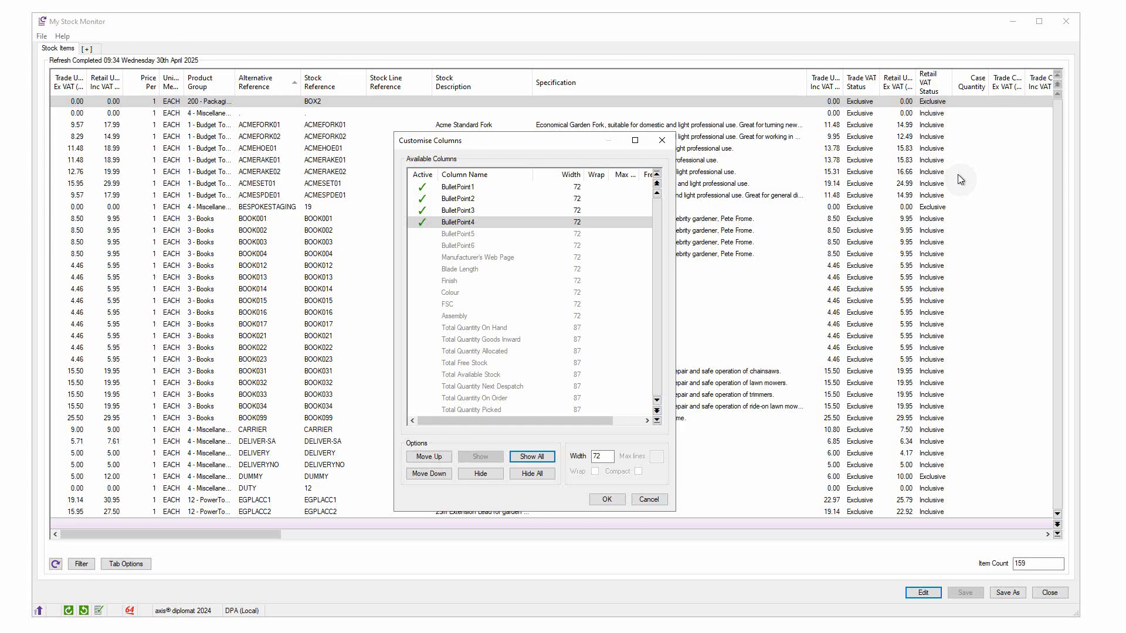
# - Hide all columns and re-enable only the first twelve, from Trade Unit Price Ex VAT (GBP) through Trade VAT Status
pyautogui.click(529, 475)
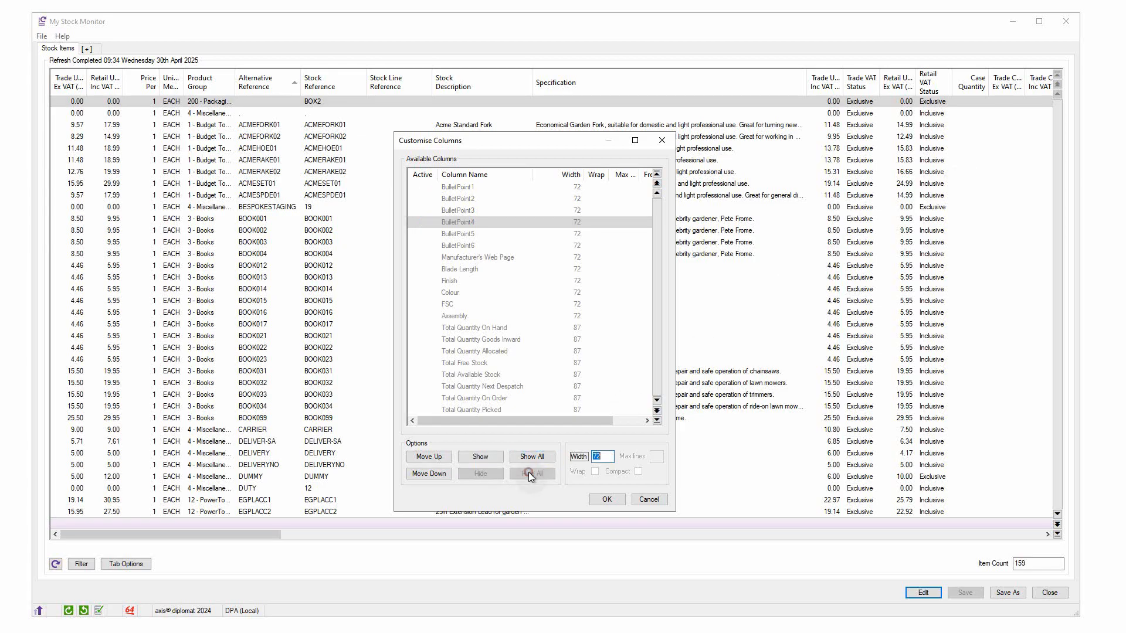
pyautogui.click(656, 174)
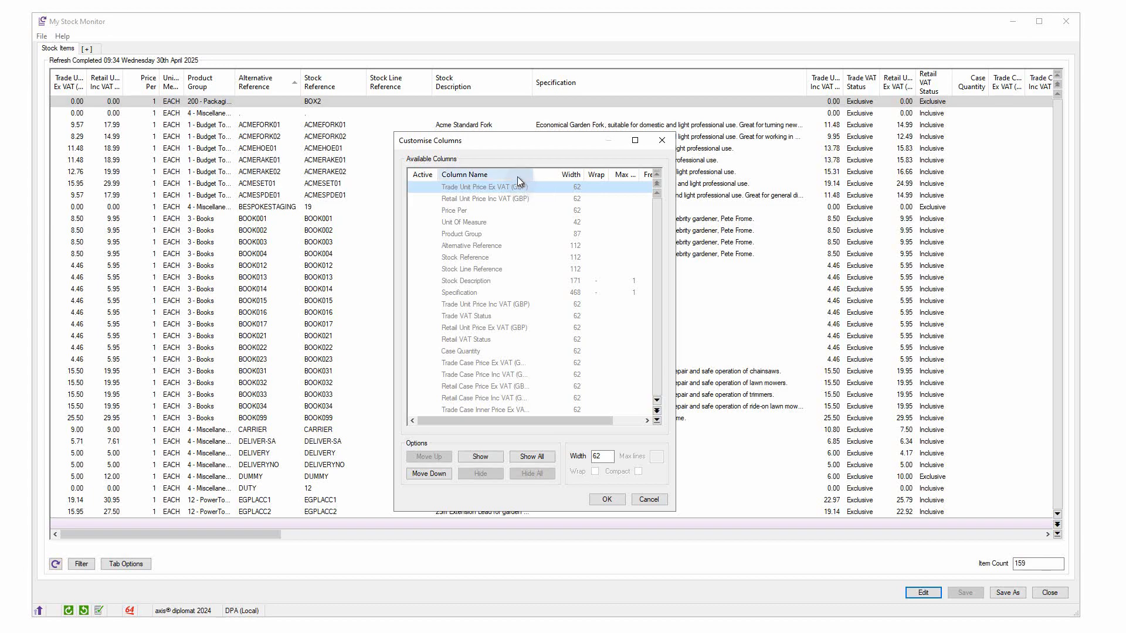
pyautogui.press('space')
pyautogui.press('Down')
pyautogui.press('space')
pyautogui.press('Down')
pyautogui.press('space')
pyautogui.press('Down')
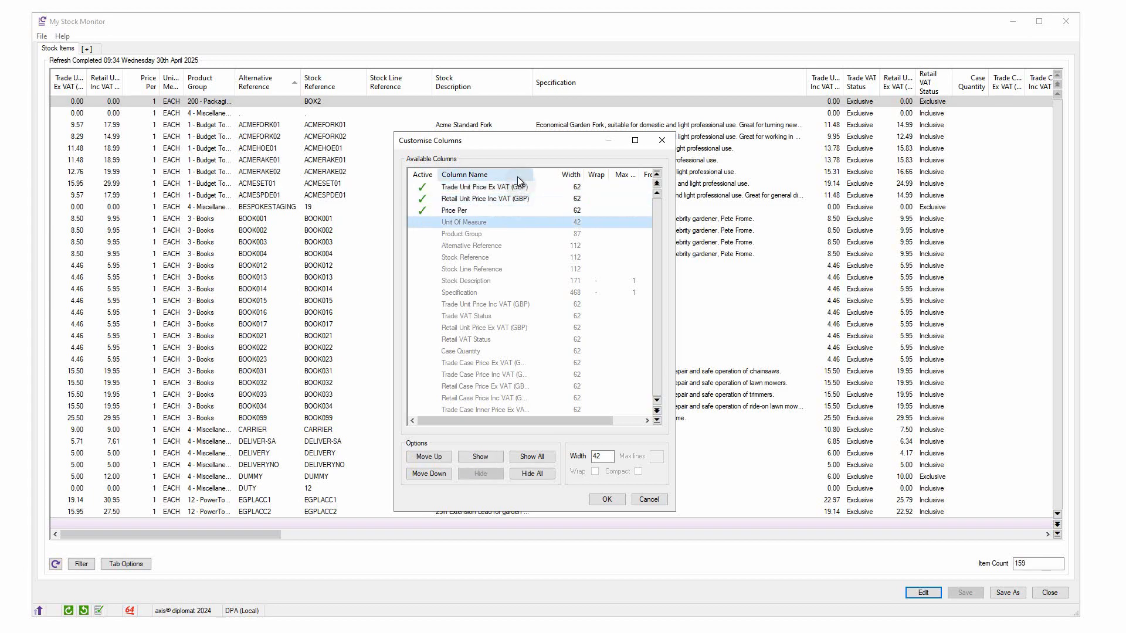
pyautogui.press('space')
pyautogui.press('Down')
pyautogui.press('space')
pyautogui.press('Down')
pyautogui.press('space')
pyautogui.press('Down')
pyautogui.press('space')
pyautogui.press('Down')
pyautogui.press('space')
pyautogui.press('Down')
pyautogui.press('space')
pyautogui.press('Down')
pyautogui.press('space')
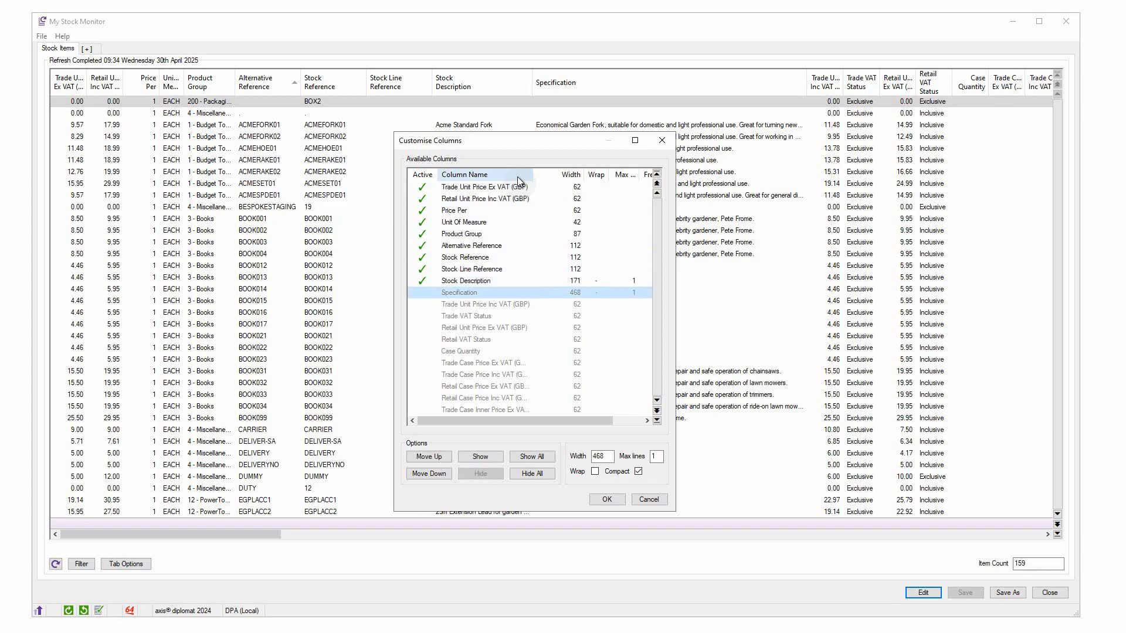
pyautogui.press('Down')
pyautogui.press('space')
pyautogui.press('Down')
pyautogui.press('space')
pyautogui.press('Down')
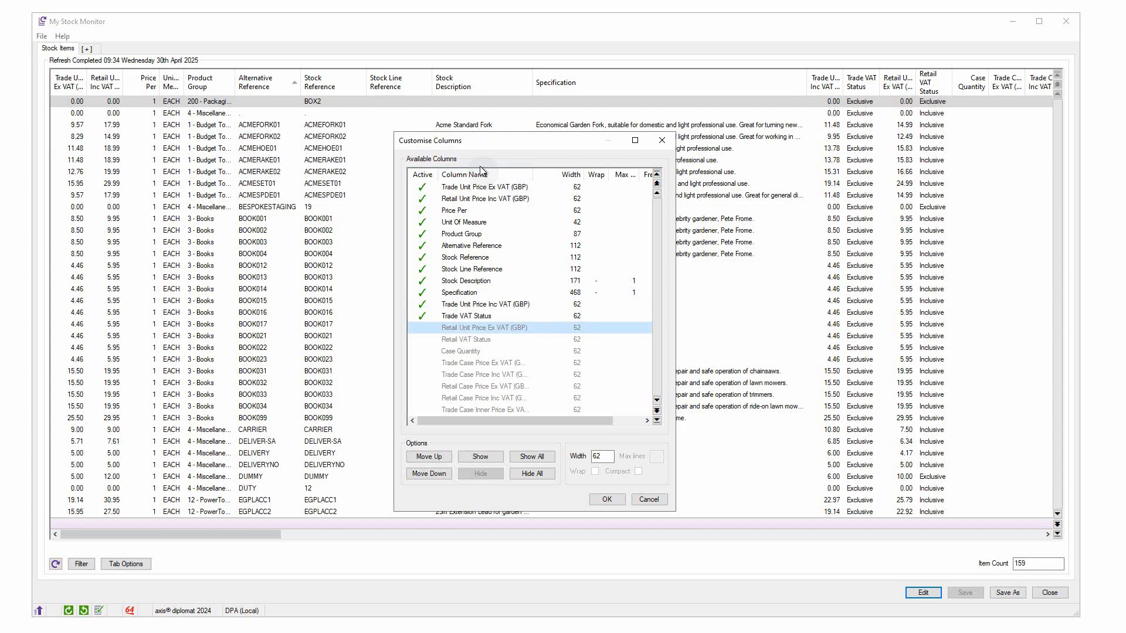
# - Move Trade VAT Status up three places in the column order and back down to just below Retail Unit Price Ex VAT (GBP)
pyautogui.click(467, 316)
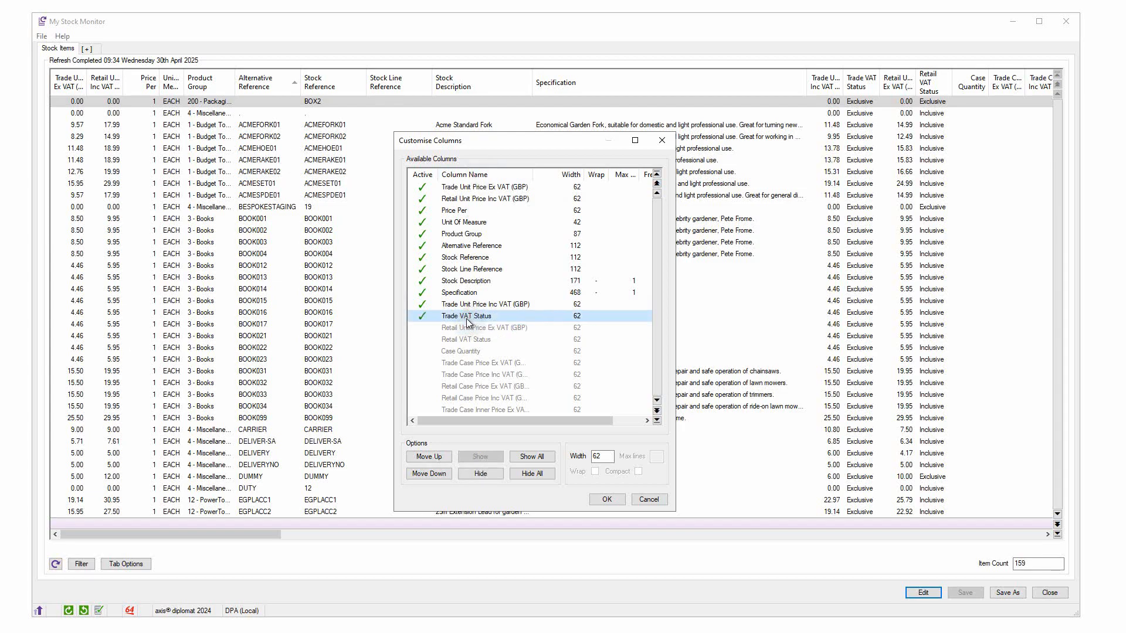
pyautogui.click(434, 459)
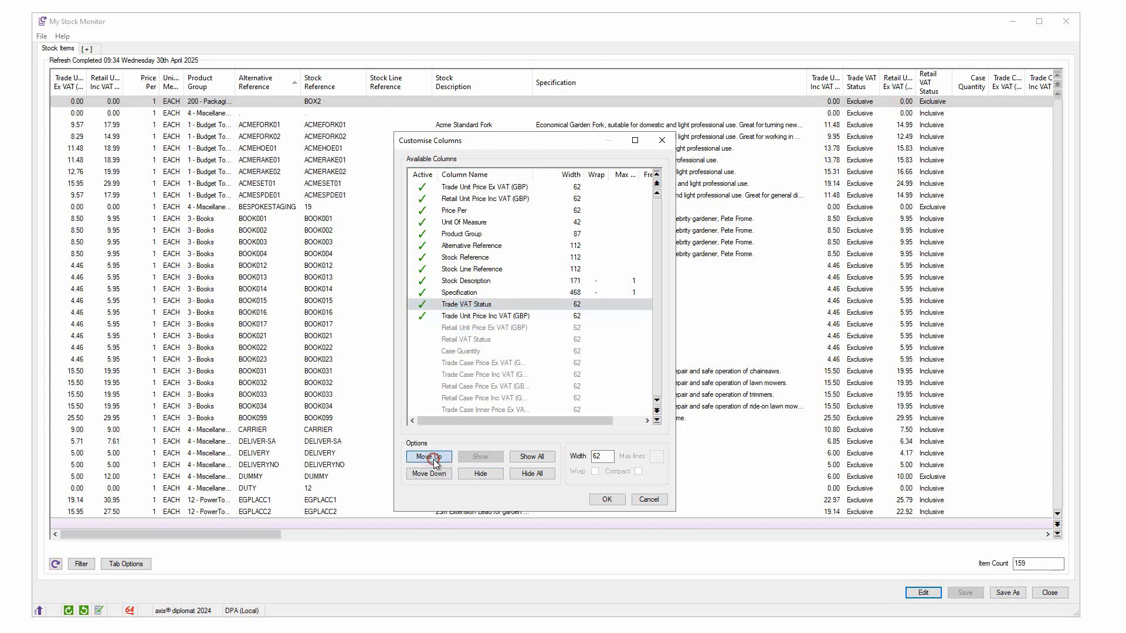
pyautogui.click(434, 459)
pyautogui.click(434, 459)
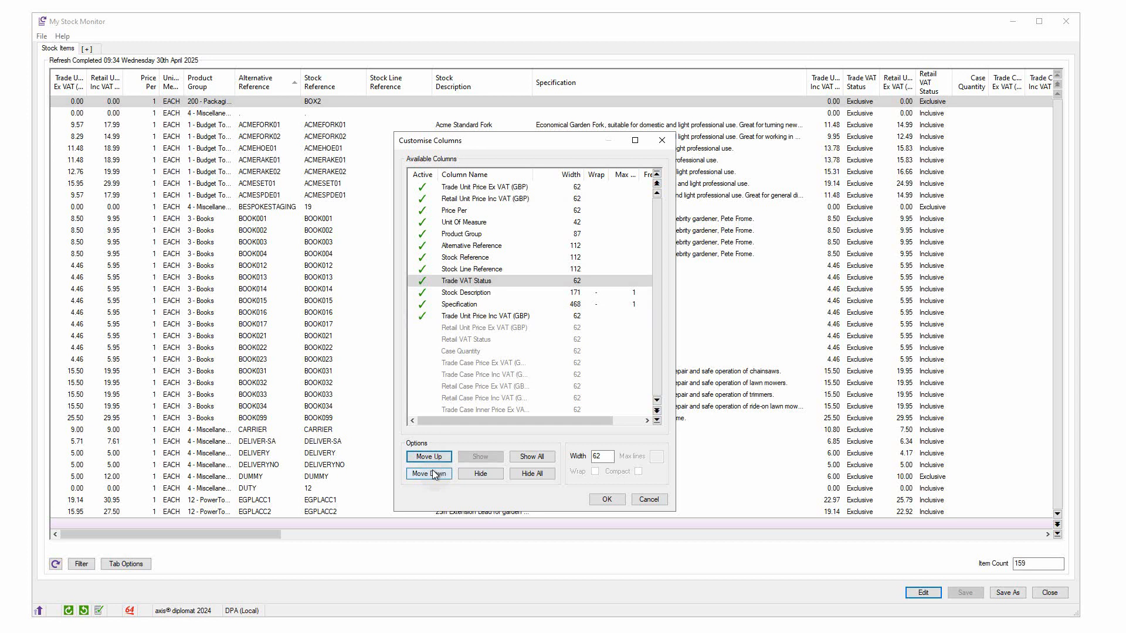
pyautogui.click(432, 474)
pyautogui.click(432, 474)
pyautogui.click(432, 474)
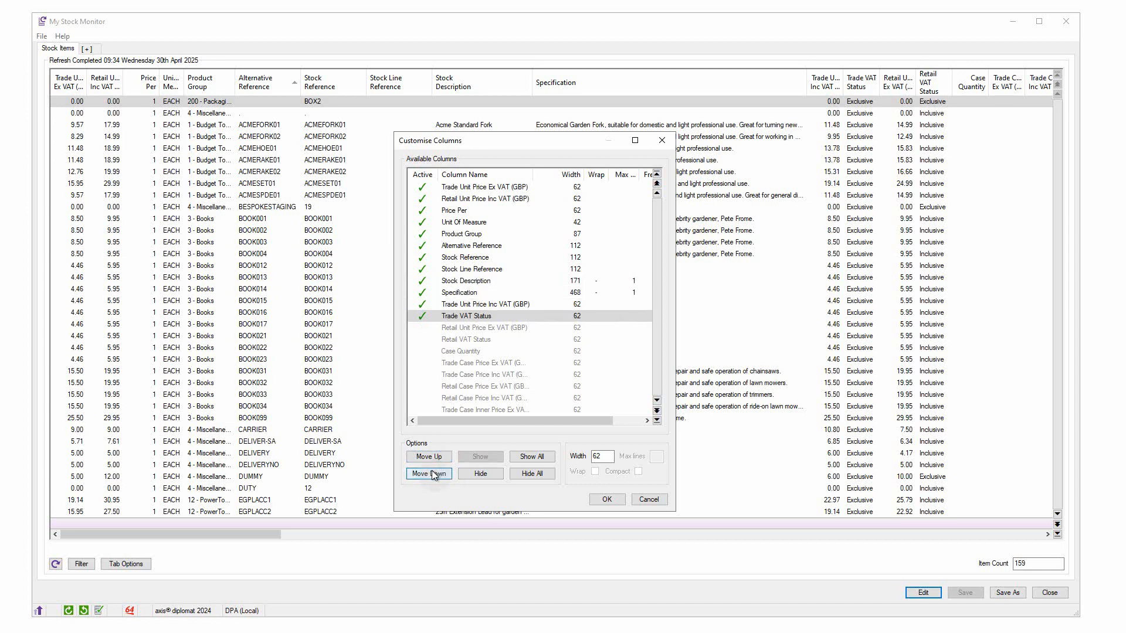
pyautogui.click(432, 474)
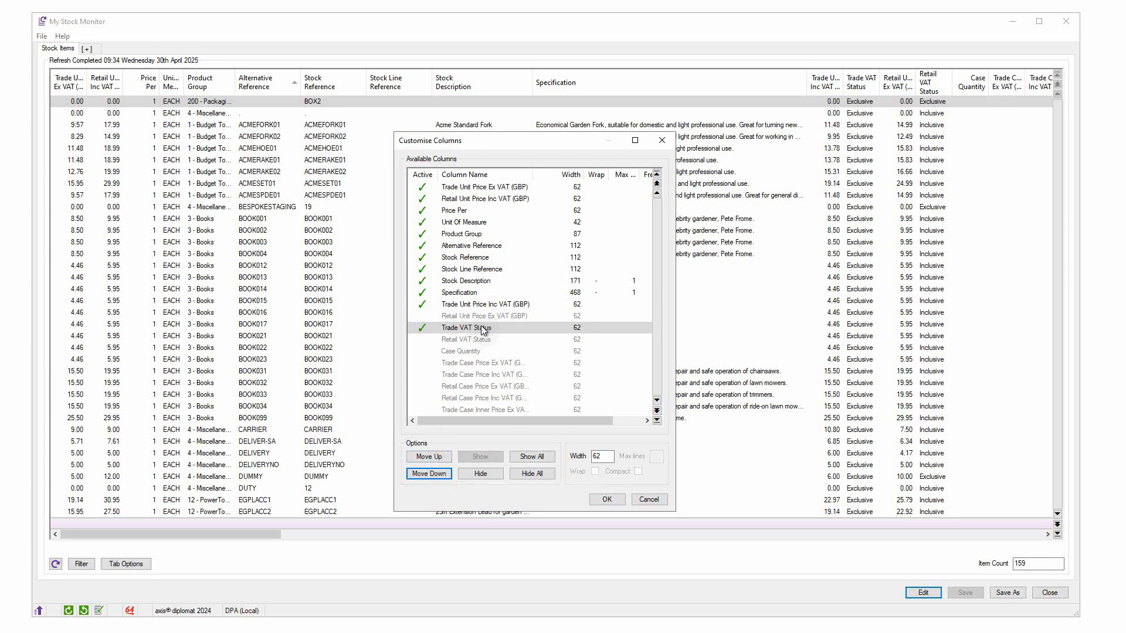
# - Hide Trade VAT Status, show Retail Unit Price Ex VAT (GBP), and apply the column selection to the grid
pyautogui.click(481, 327)
pyautogui.click(482, 472)
pyautogui.click(511, 305)
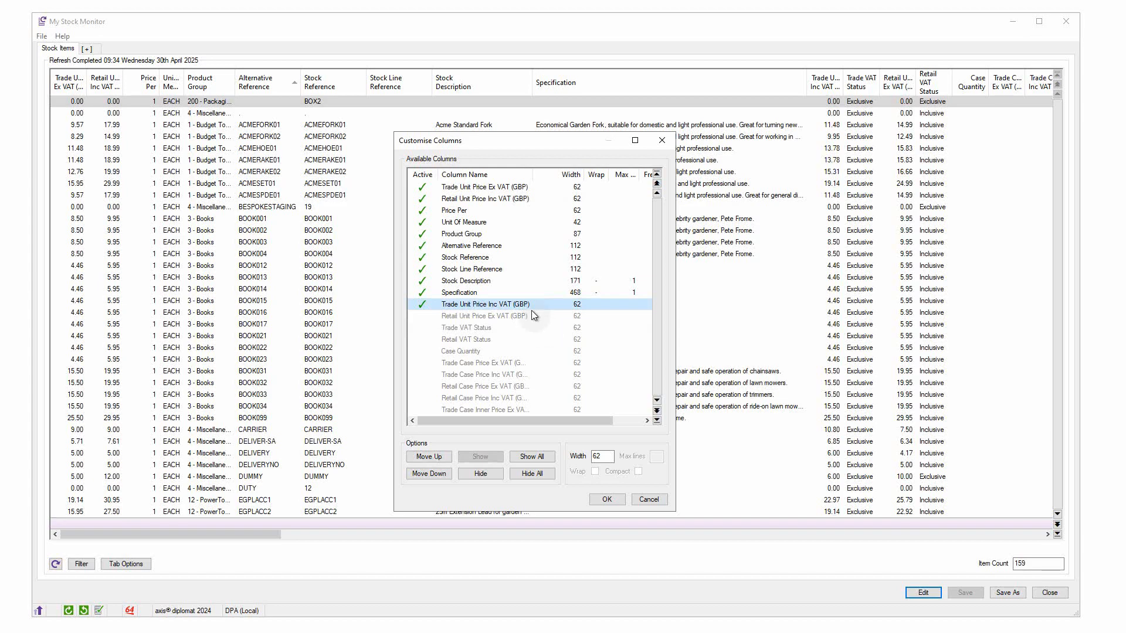
pyautogui.doubleClick(516, 316)
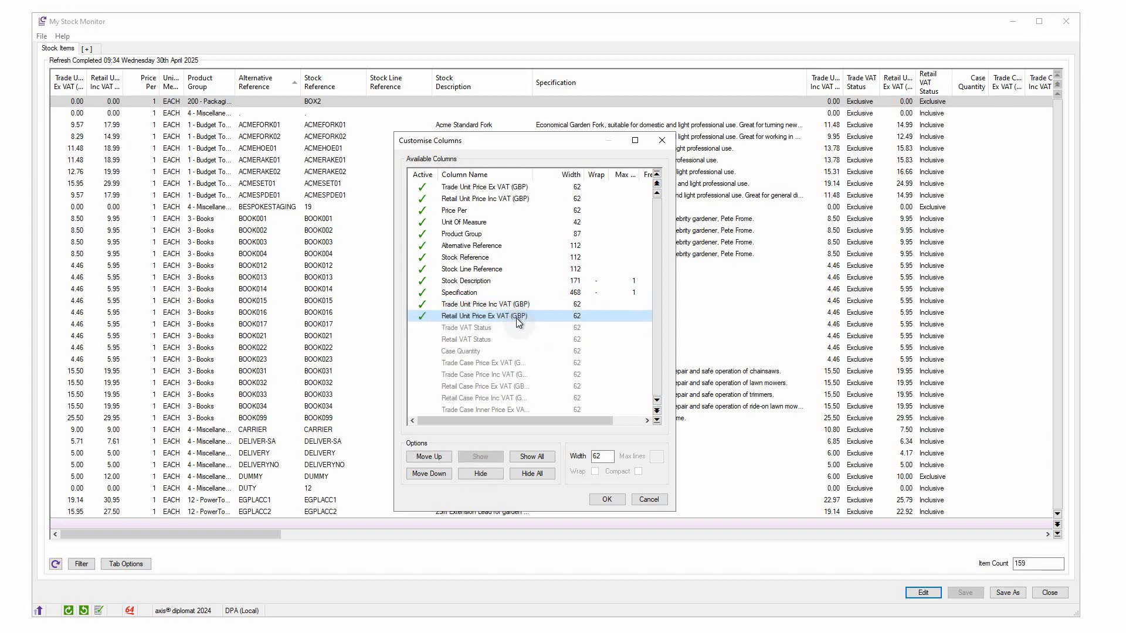
pyautogui.click(605, 501)
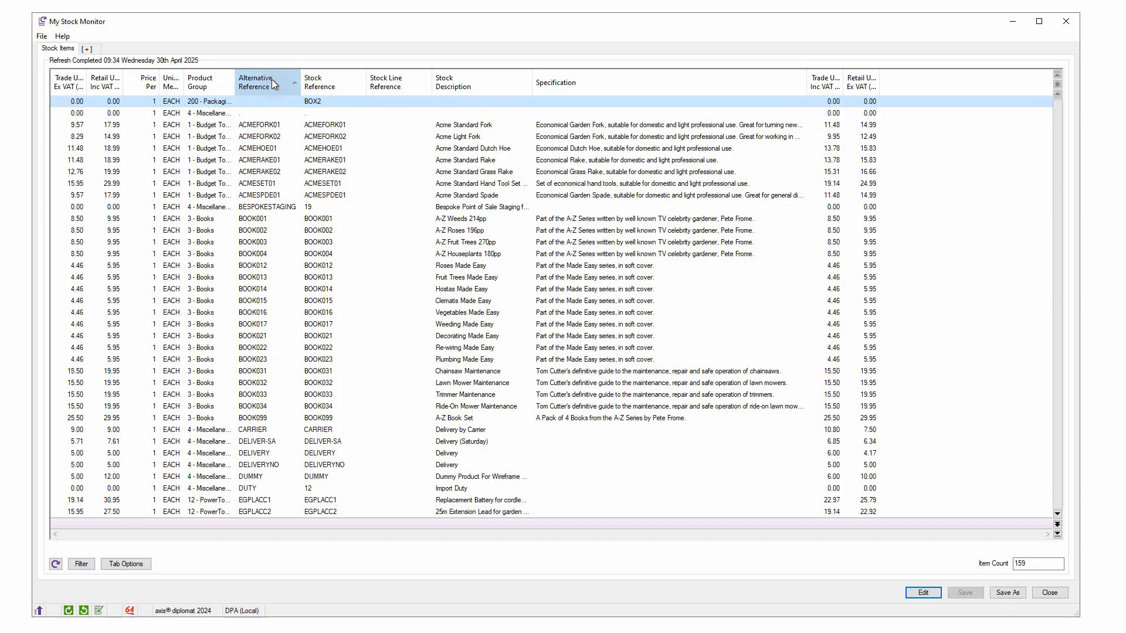
# - Move the Alternative Reference column to first place in the grid and the Stock Reference column directly after it
pyautogui.moveTo(272, 79); pyautogui.dragTo(64, 74)
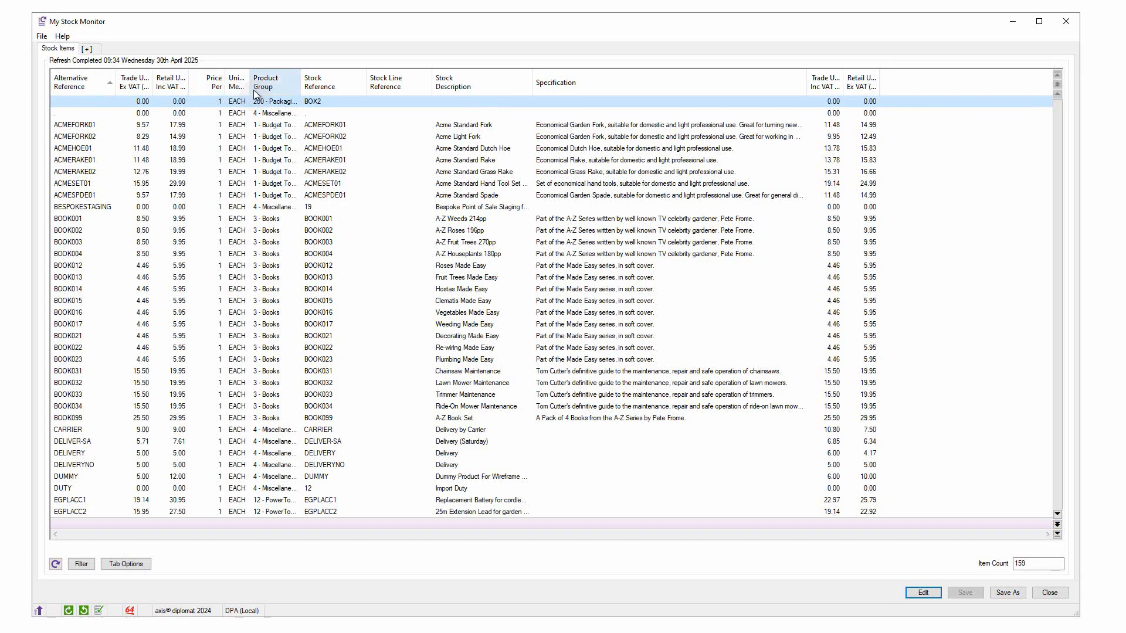
pyautogui.moveTo(335, 83); pyautogui.dragTo(117, 84)
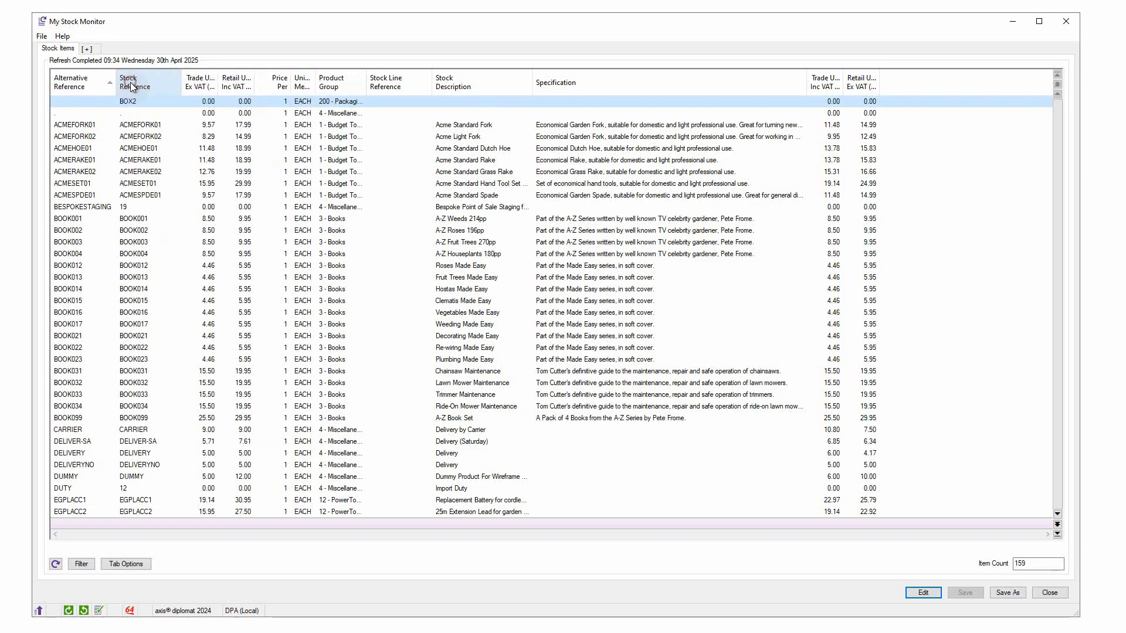
# - Hide the Stock Reference column from the stock grid
pyautogui.rightClick(145, 74)
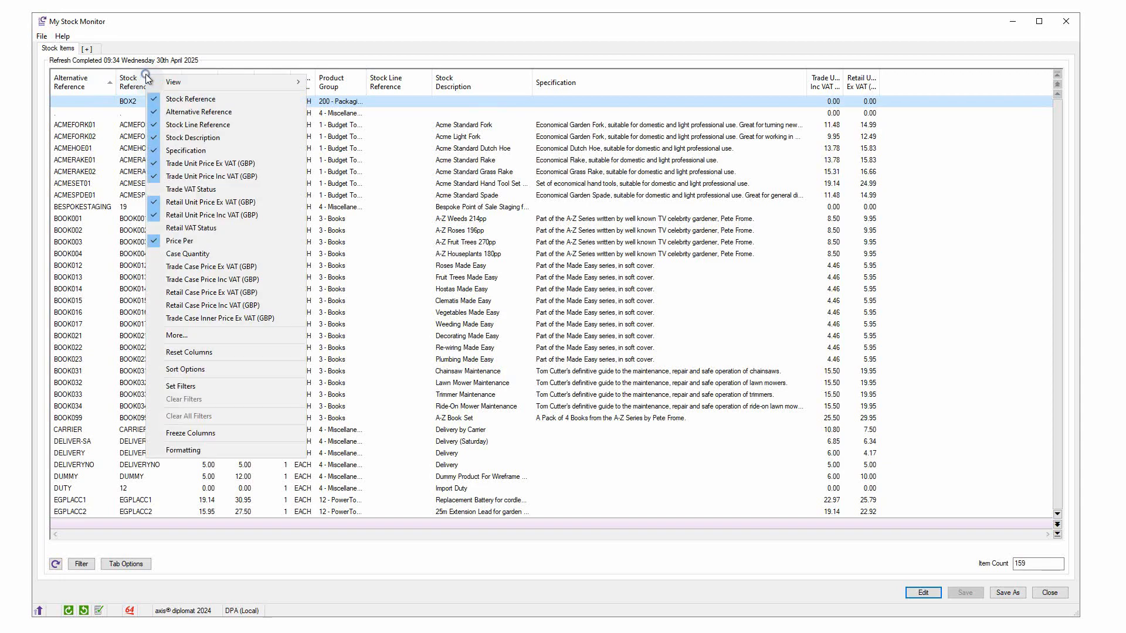
pyautogui.click(167, 101)
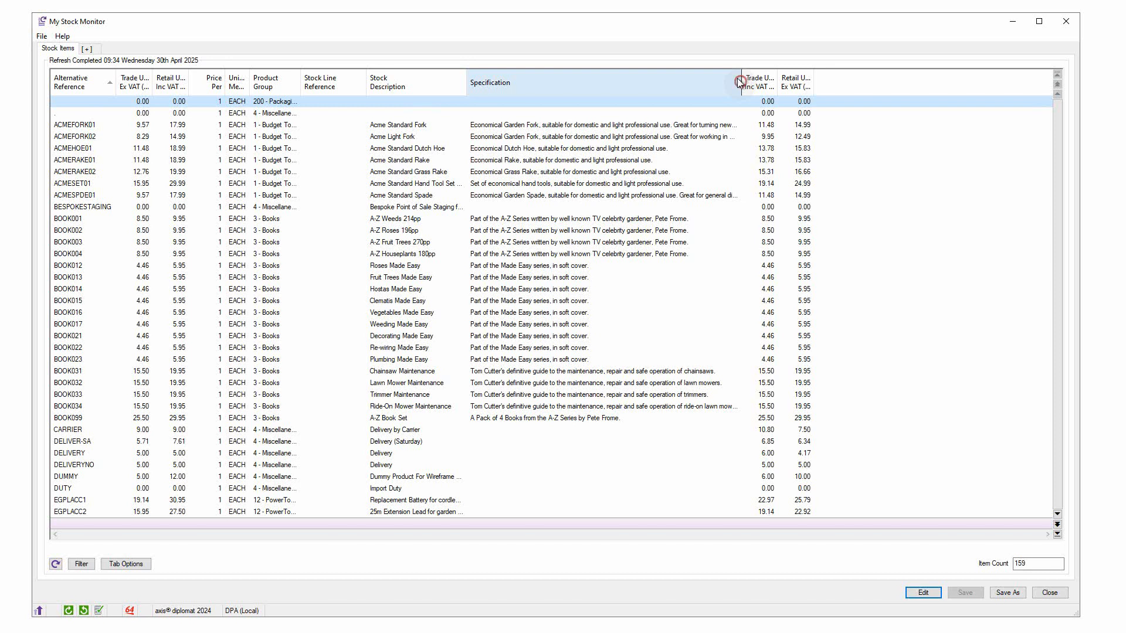
# - Narrow the Specification column and alternate its automatic width between contents and heading, finishing with the heading width
pyautogui.moveTo(740, 82); pyautogui.dragTo(608, 95)
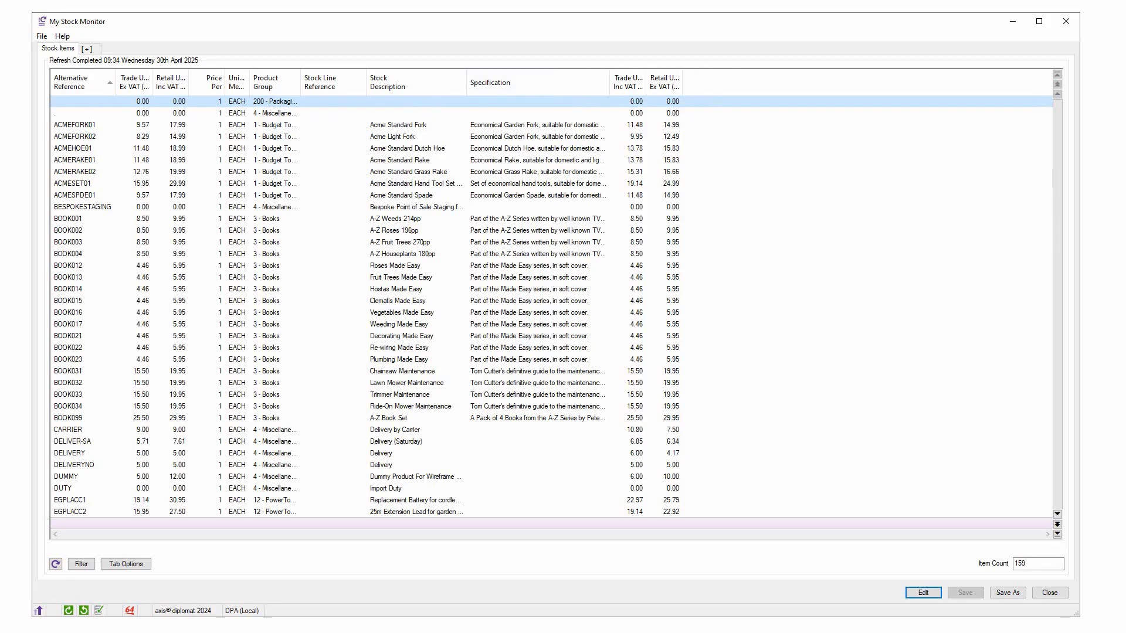
pyautogui.doubleClick(610, 83)
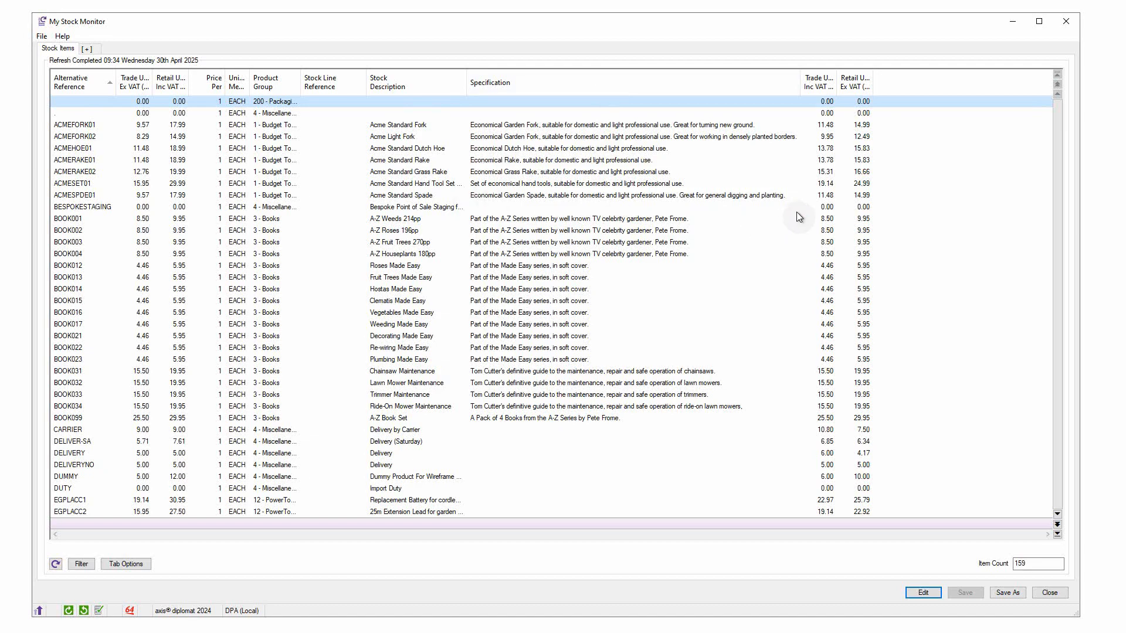
pyautogui.doubleClick(800, 82)
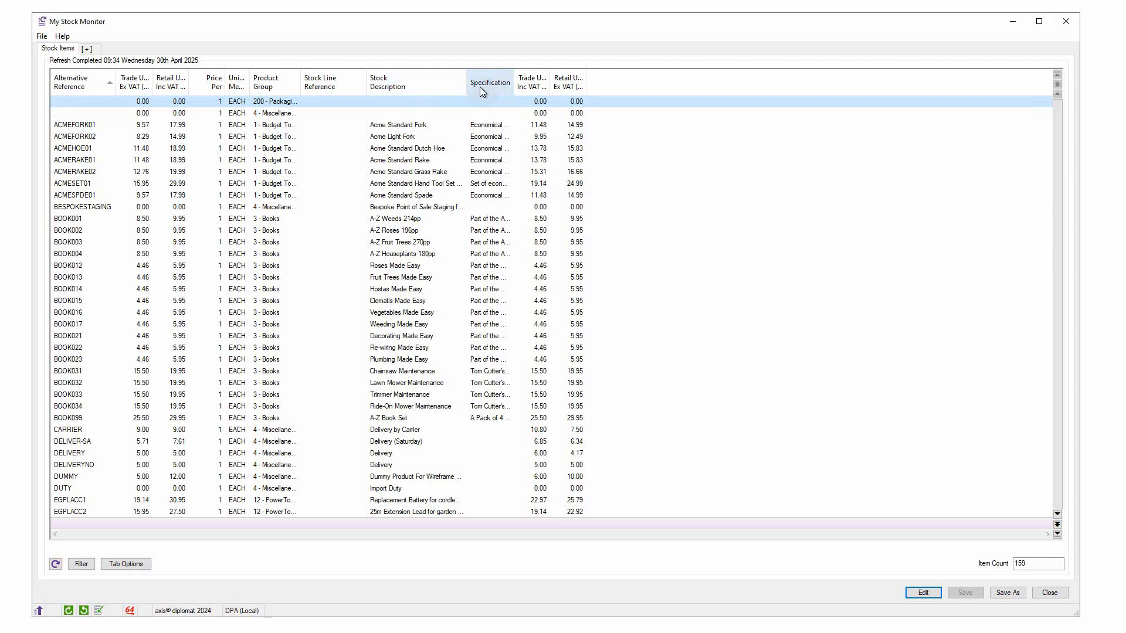
pyautogui.doubleClick(513, 84)
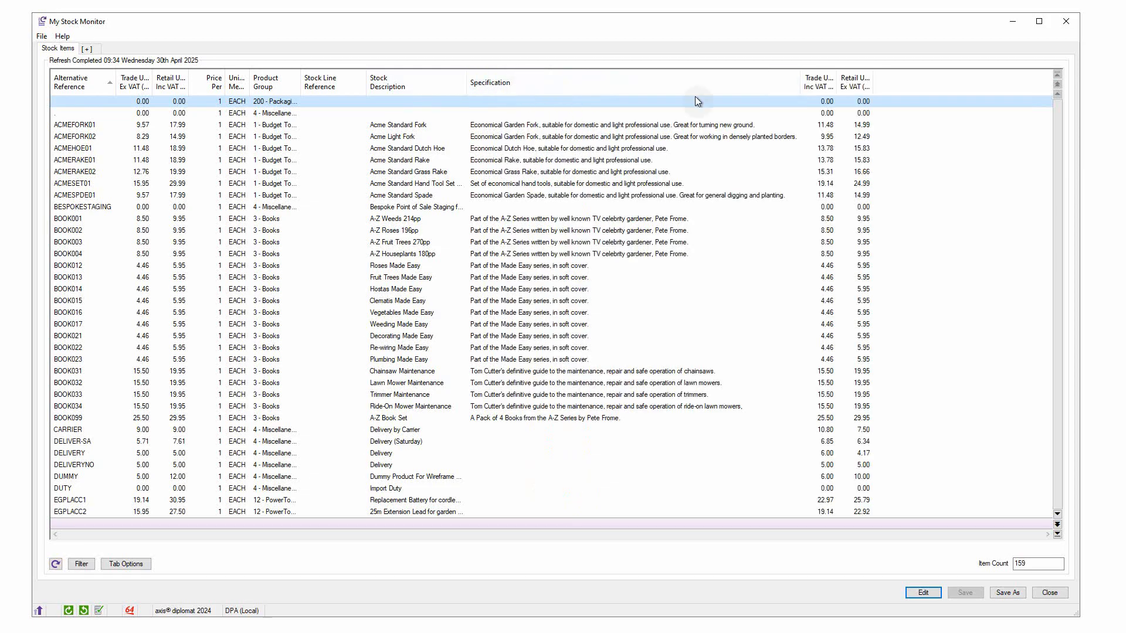
pyautogui.doubleClick(800, 85)
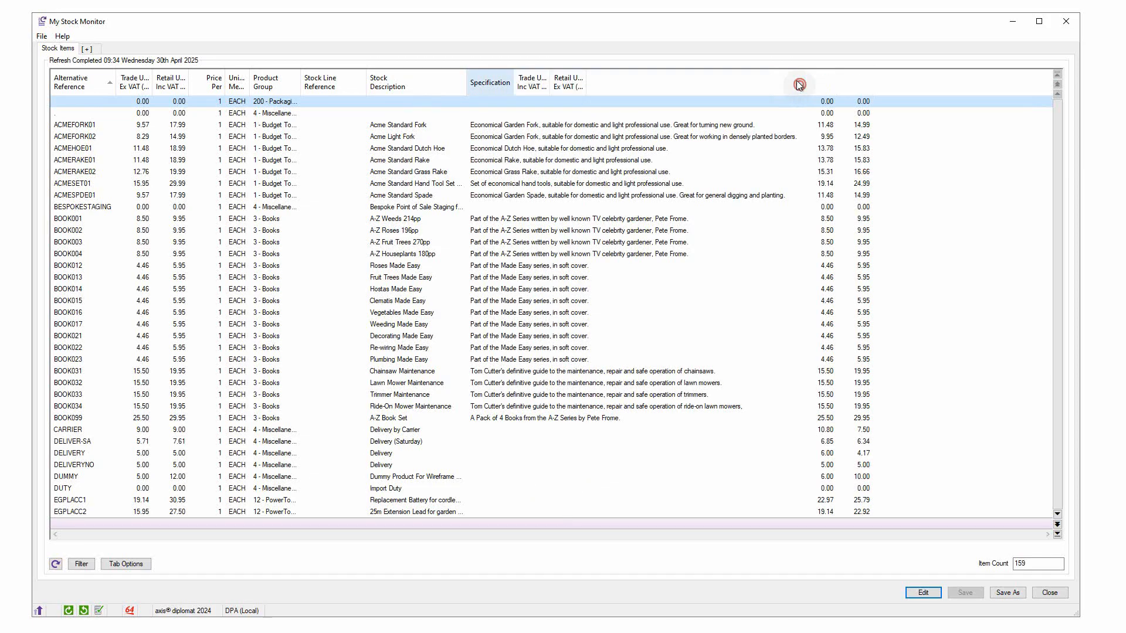
pyautogui.doubleClick(513, 81)
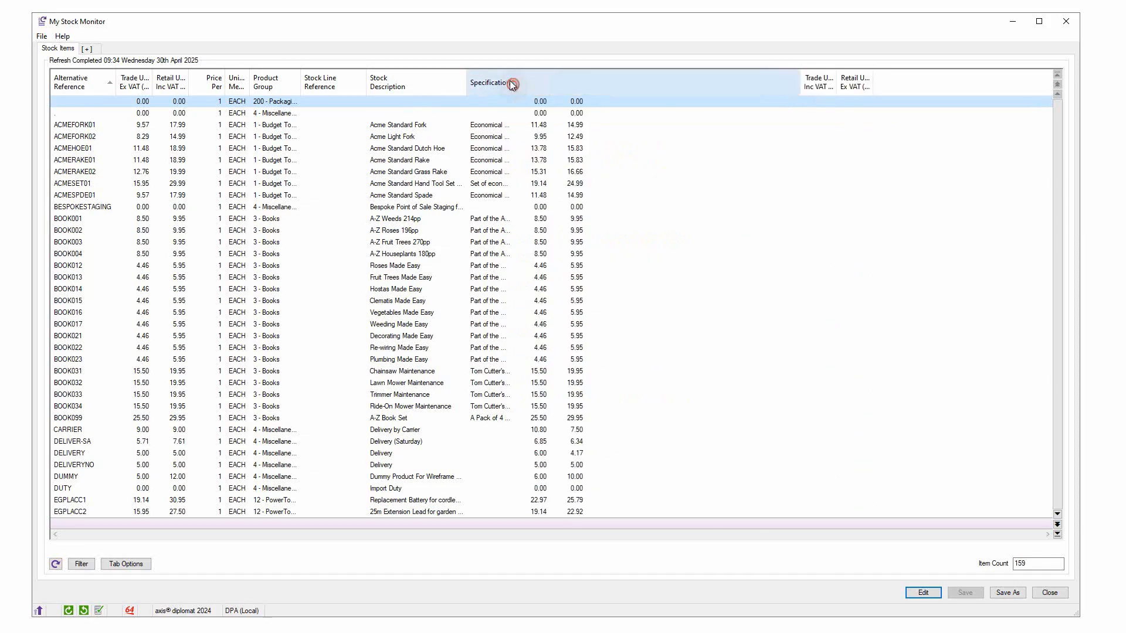
pyautogui.doubleClick(801, 82)
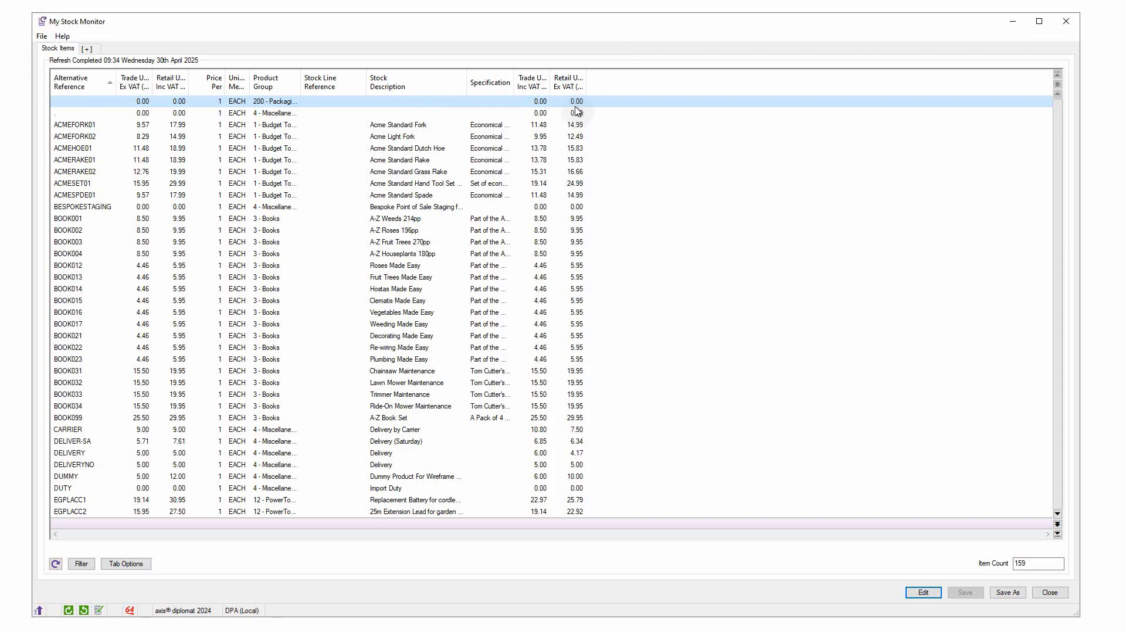
# - Open the full column customisation settings and set the Stock Description column's width to 140
pyautogui.rightClick(401, 83)
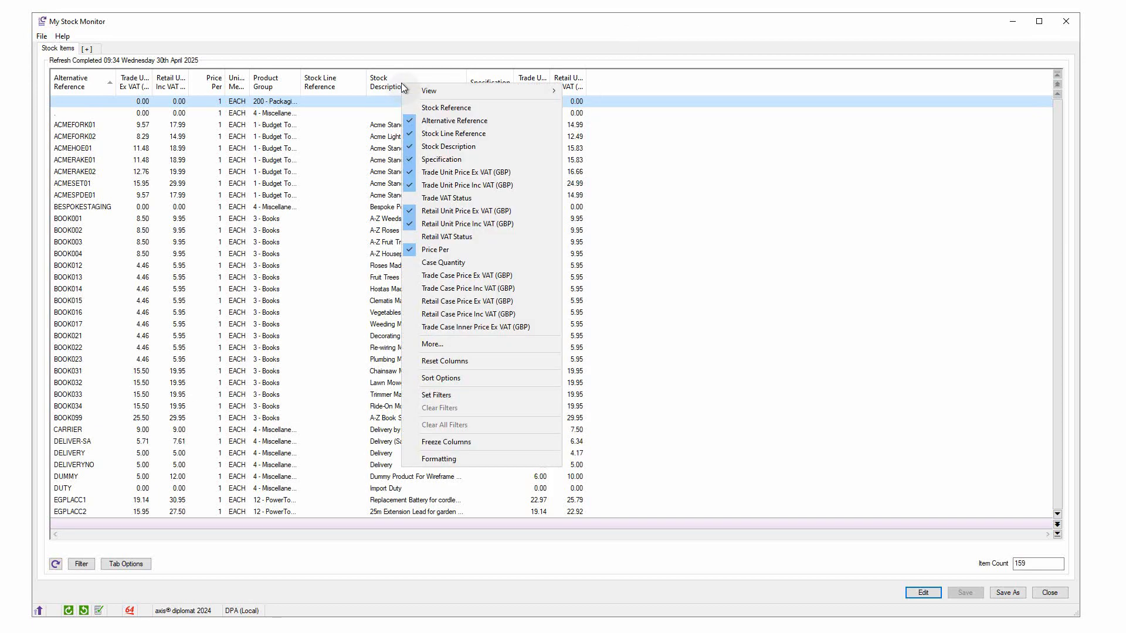
pyautogui.click(454, 347)
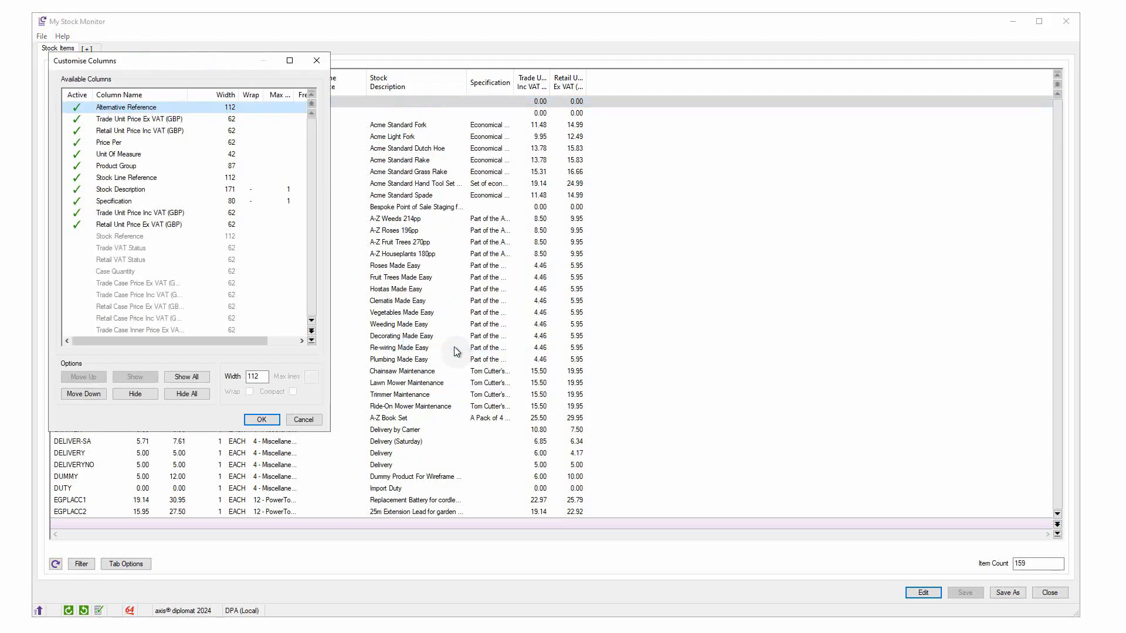
pyautogui.click(115, 192)
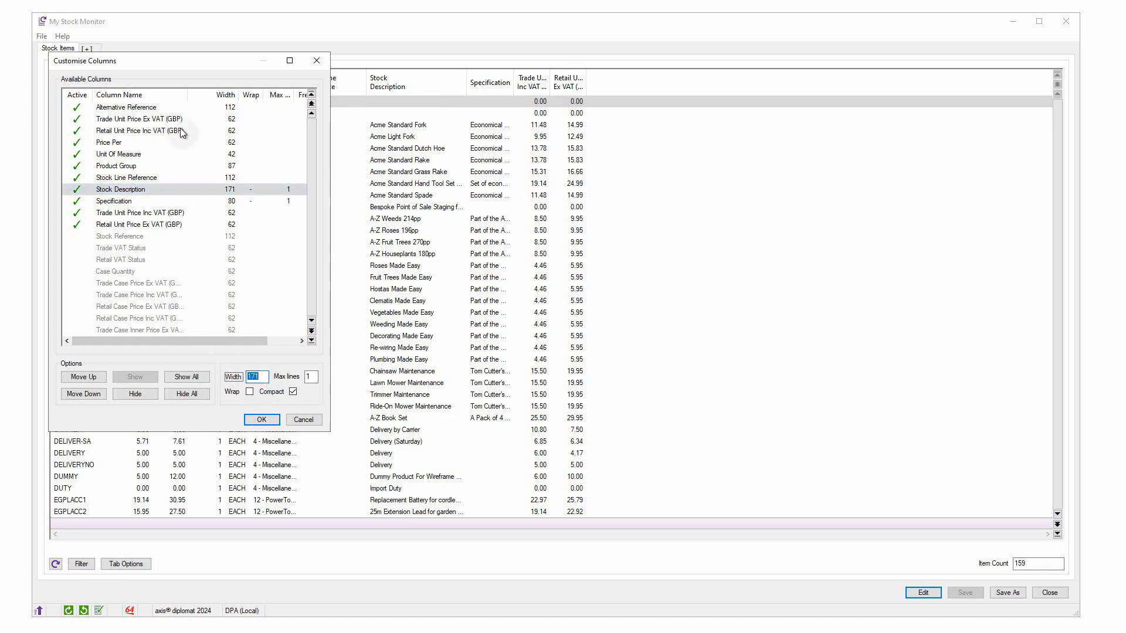
pyautogui.moveTo(168, 65); pyautogui.dragTo(364, 151)
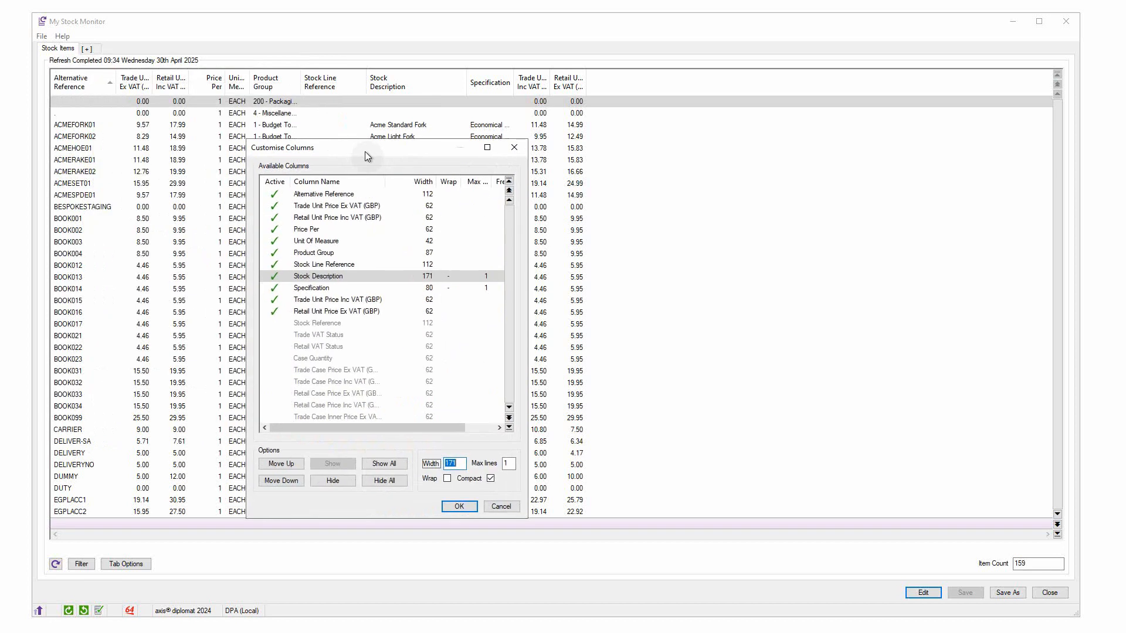
pyautogui.click(365, 151)
pyautogui.write('140')
pyautogui.press('Tab')
# - Set the Alternative Reference column's width to 62 and apply the column settings to the grid
pyautogui.click(351, 194)
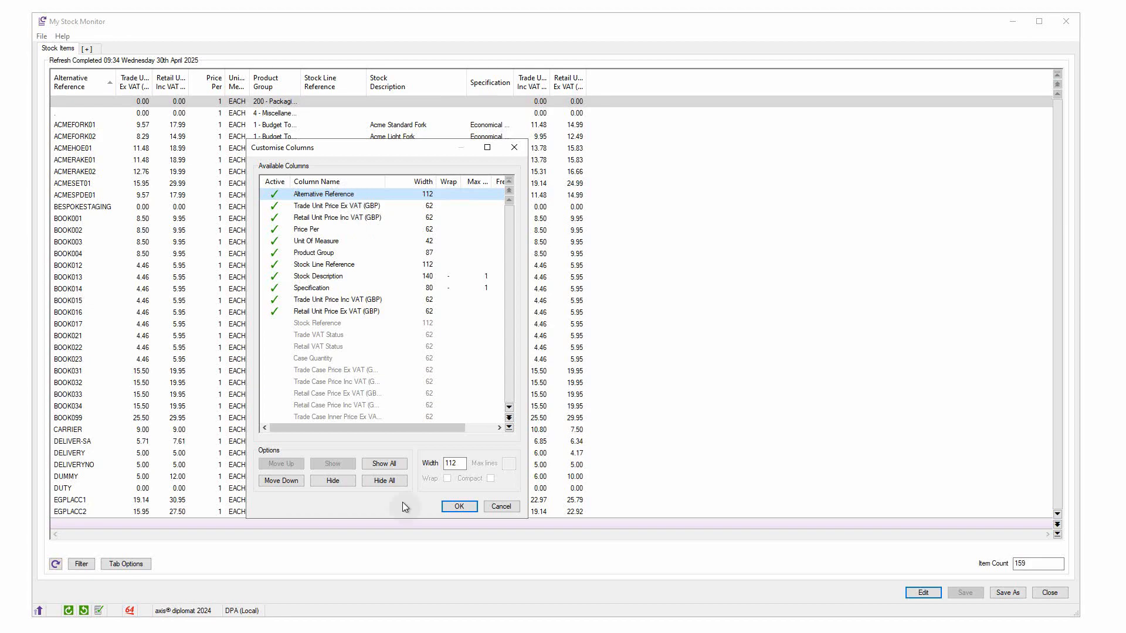
pyautogui.click(455, 464)
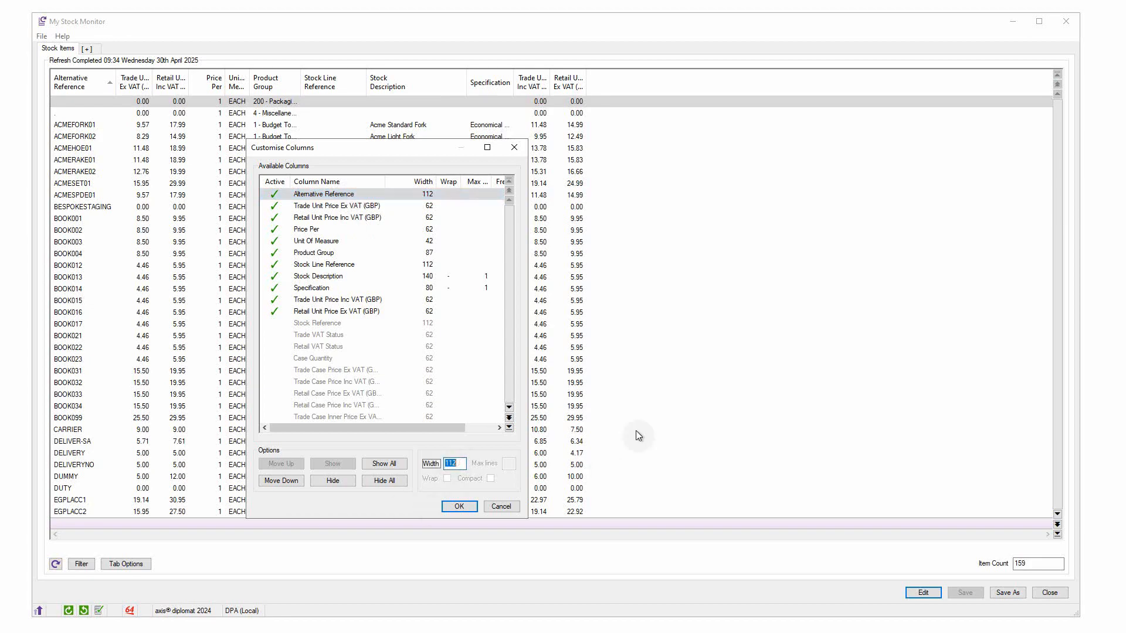
pyautogui.write('62')
pyautogui.press('Tab')
pyautogui.click(461, 507)
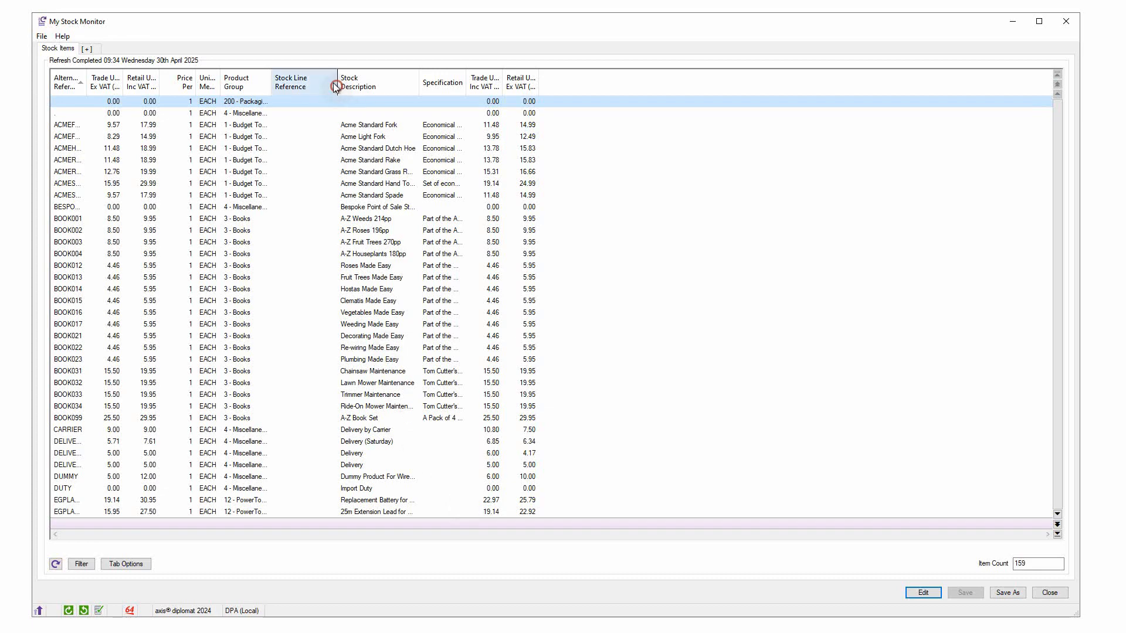
# - Collapse the Stock Line Reference column to zero width in the grid and restore it through the column settings with a width of 62
pyautogui.moveTo(336, 86); pyautogui.dragTo(264, 84)
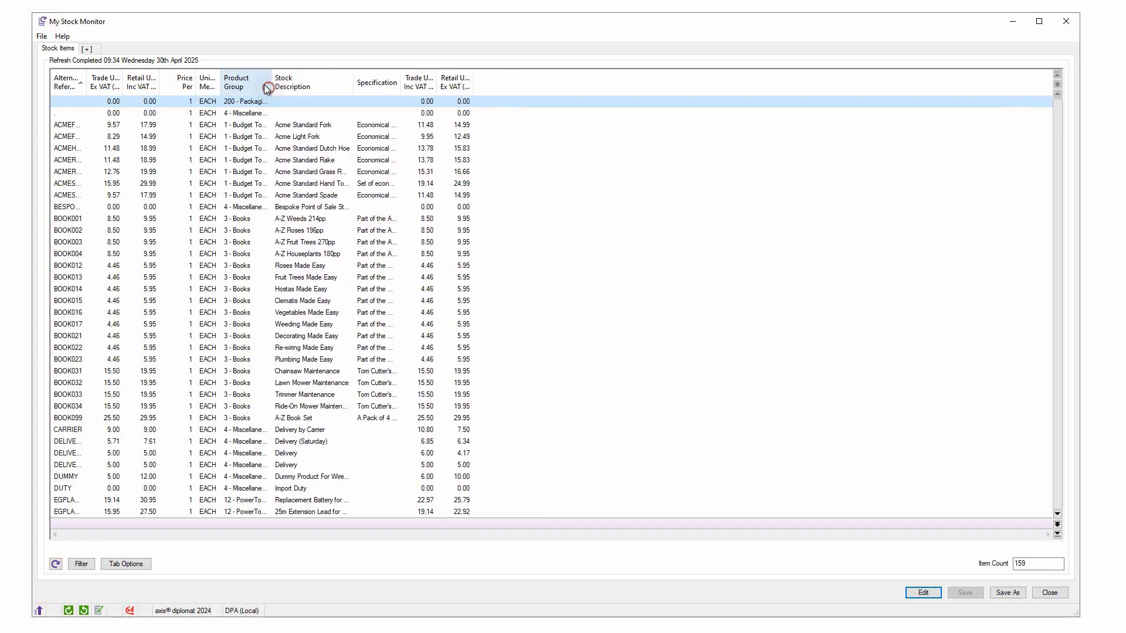
pyautogui.rightClick(319, 83)
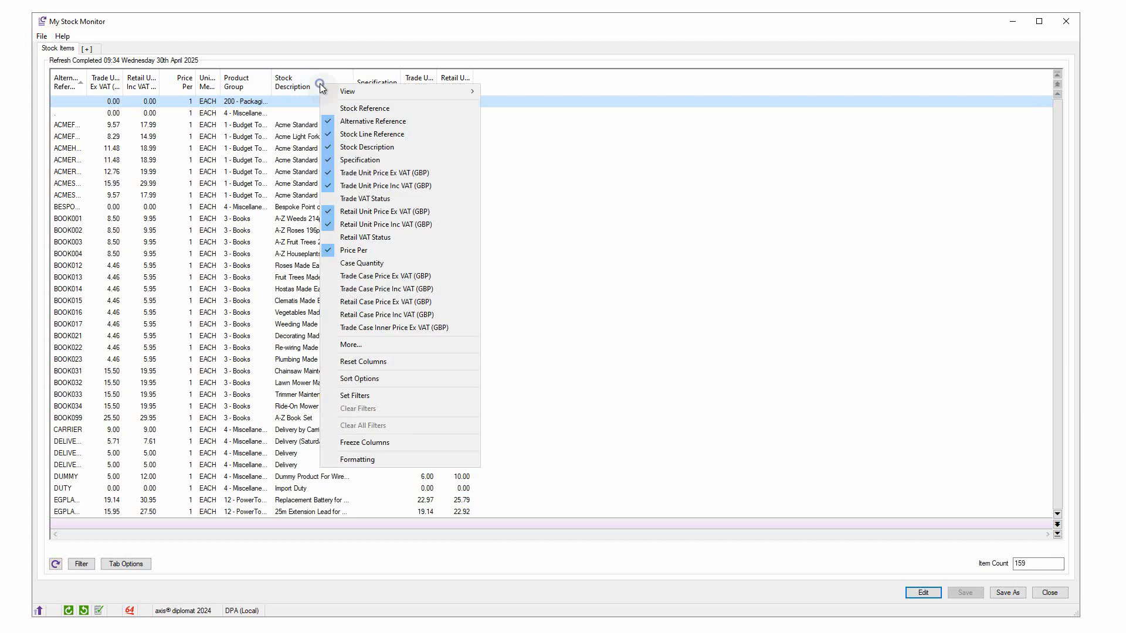
pyautogui.click(364, 345)
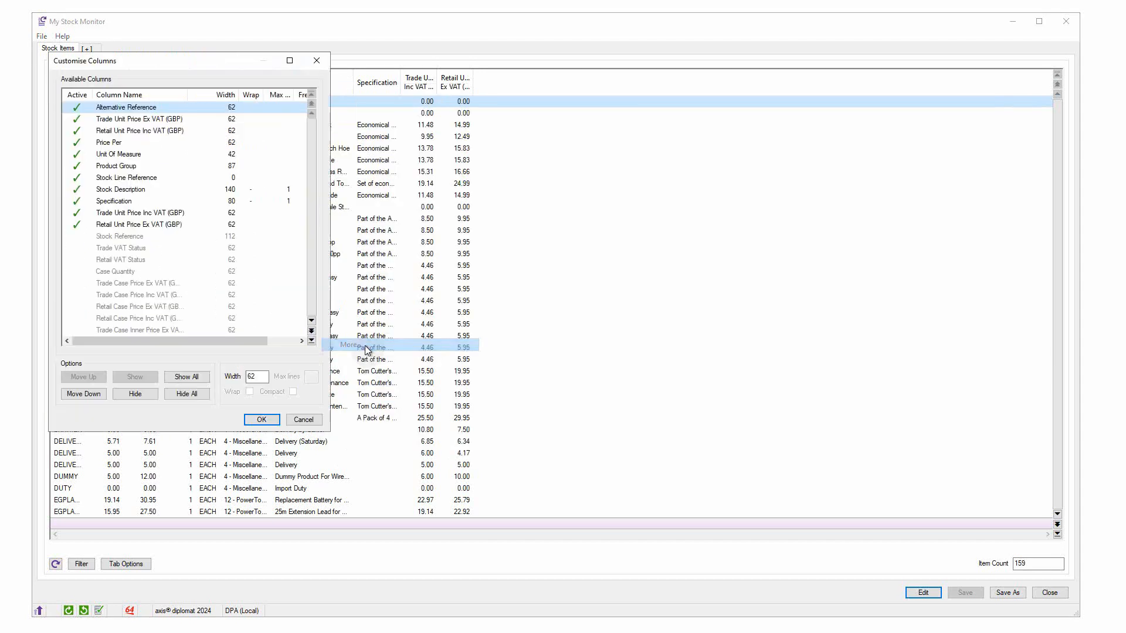
pyautogui.click(121, 179)
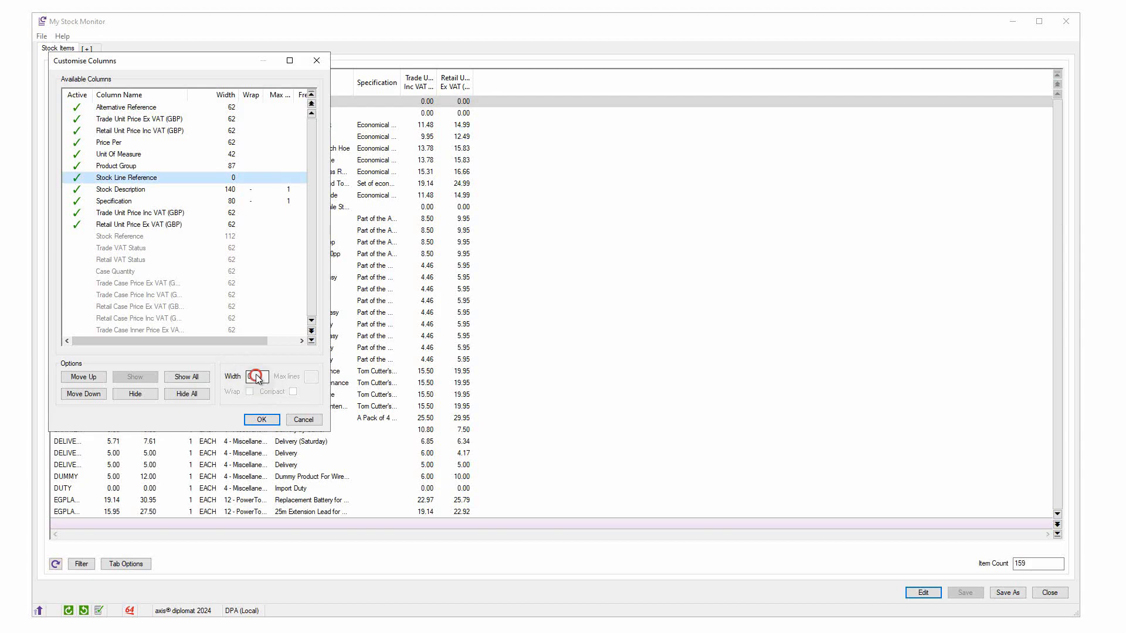
pyautogui.click(256, 378)
pyautogui.press('BackSpace')
pyautogui.write('62')
pyautogui.press('Return')
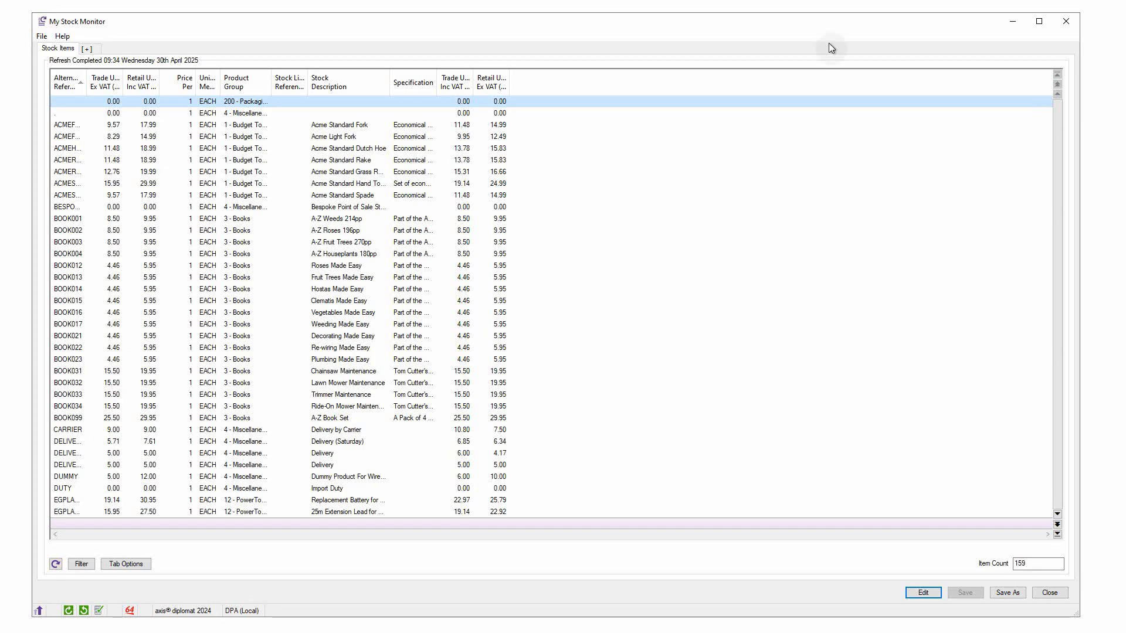
# - Minimise the stock monitor window to get back to the main application window
pyautogui.click(1014, 24)
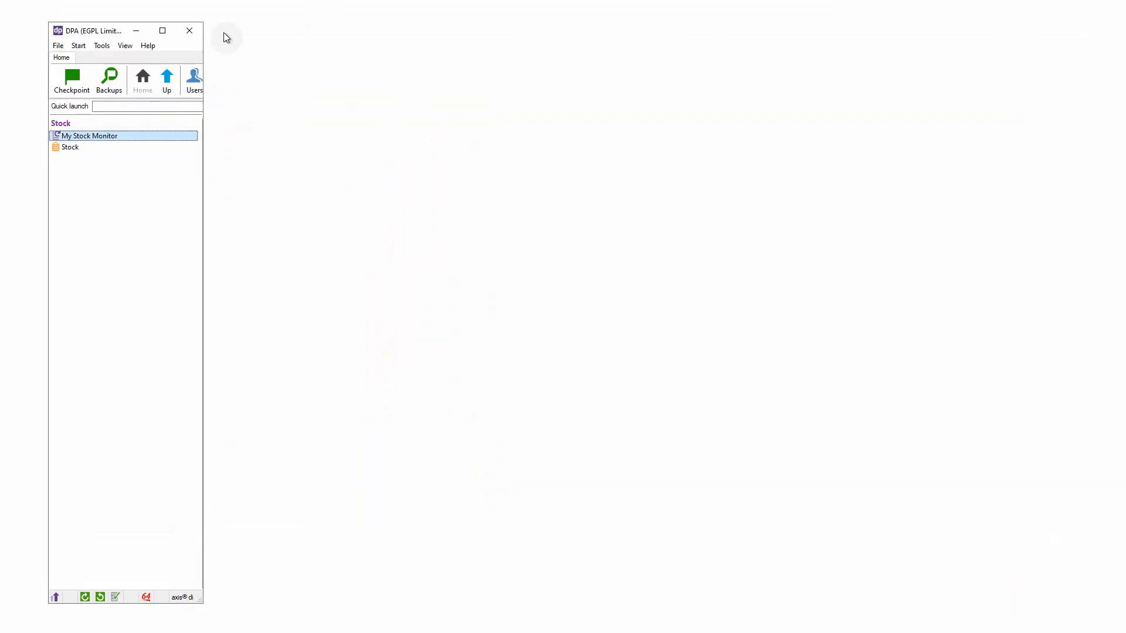